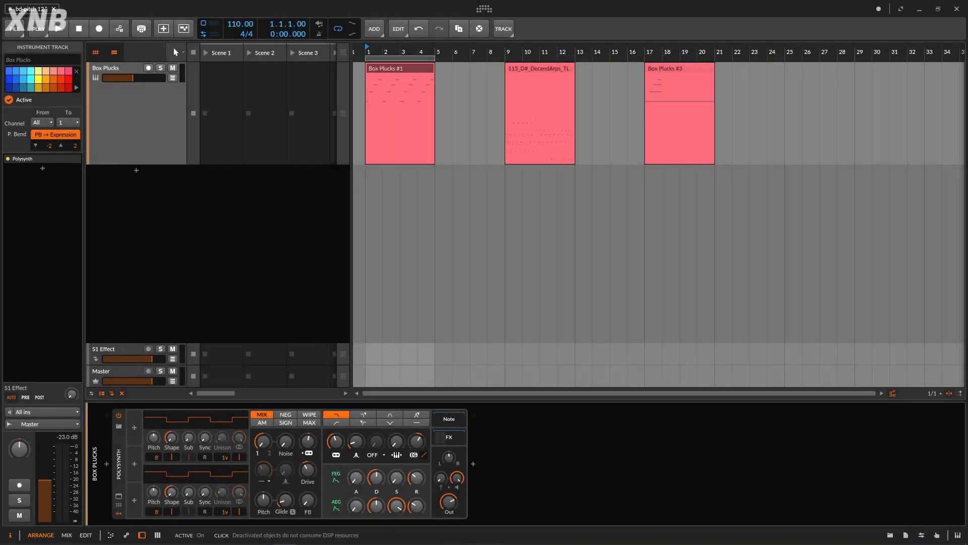
Play the arrangement and examine the notes of the Box Plucks #1 clip, ending back at the track's device chain.
click(134, 427)
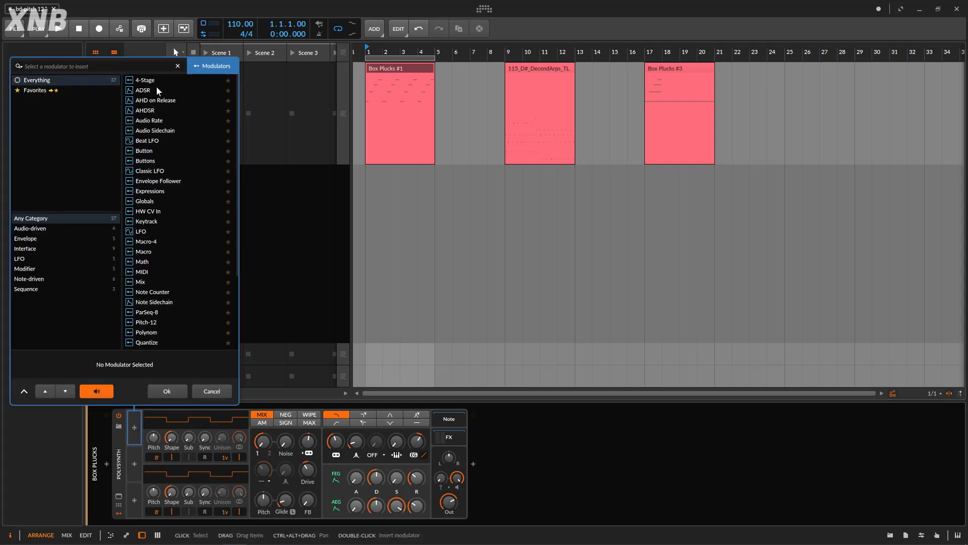
click(213, 397)
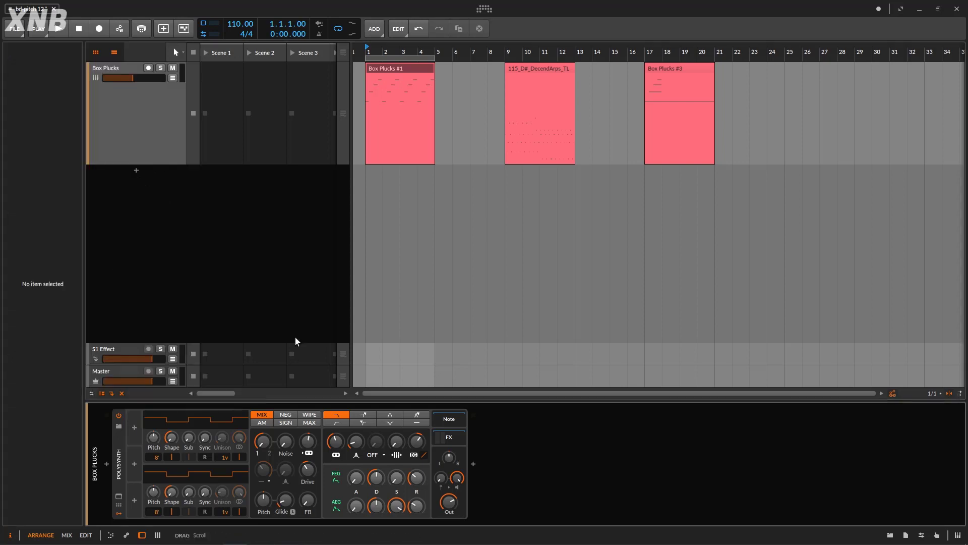
click(59, 28)
drag(412, 51, 422, 74)
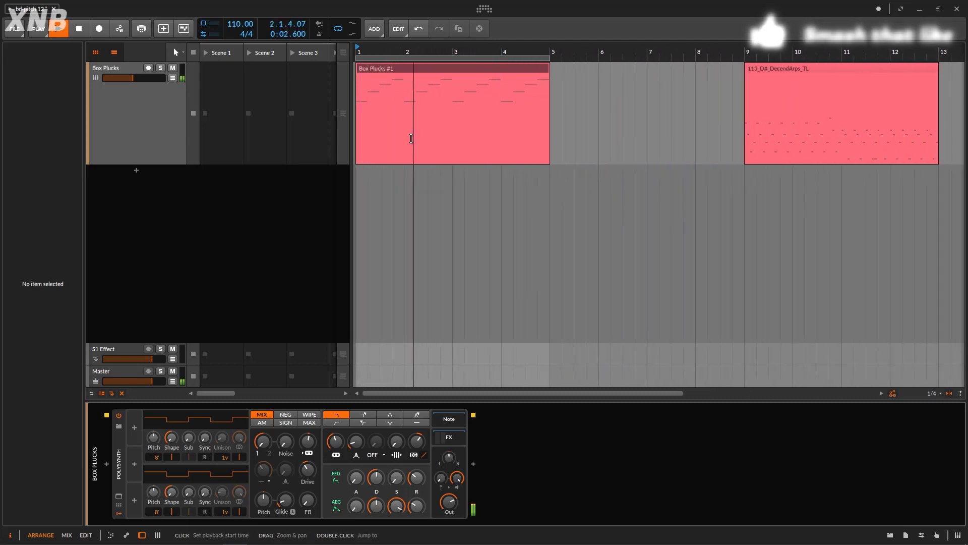
double_click(423, 73)
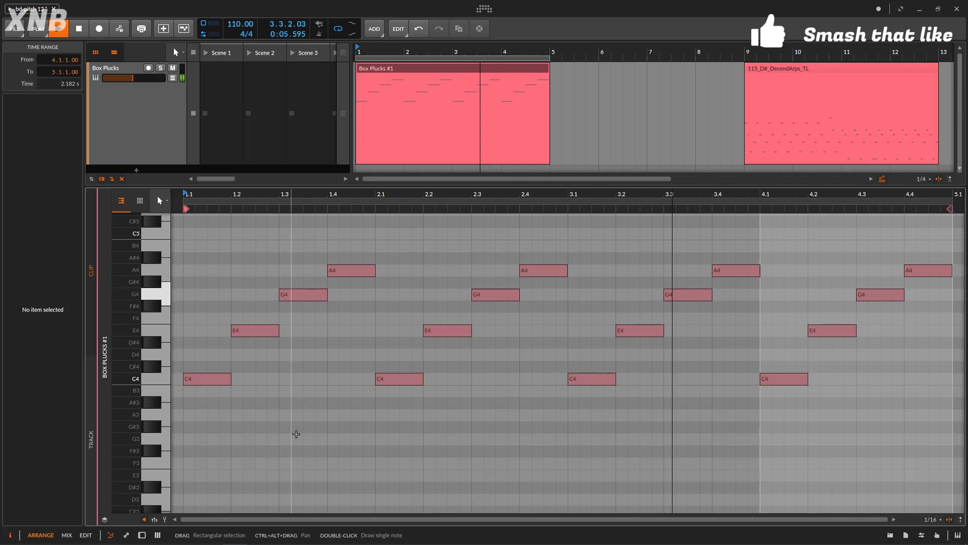
click(162, 129)
key(d)
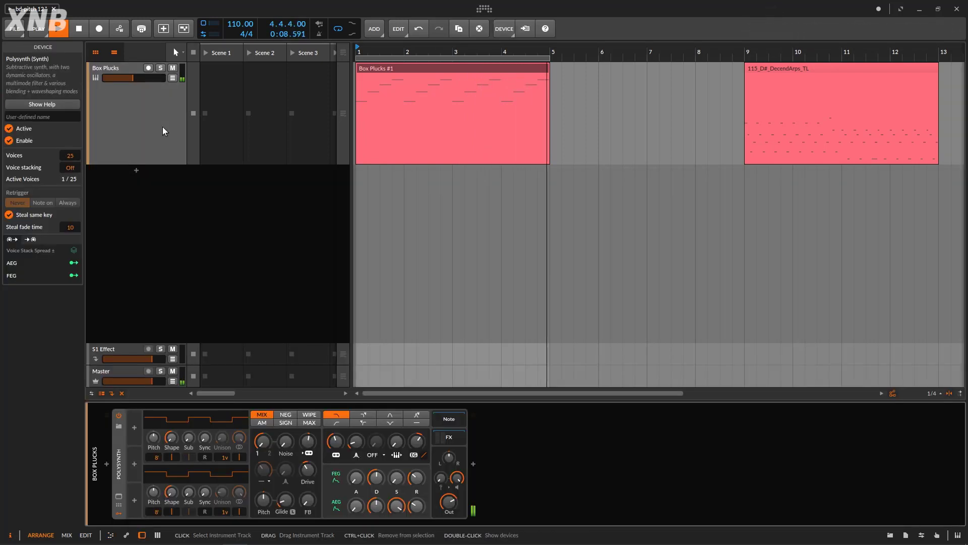
Add a Pitch-12 modulator to the Polysynth and disable its per-voice mode.
click(133, 428)
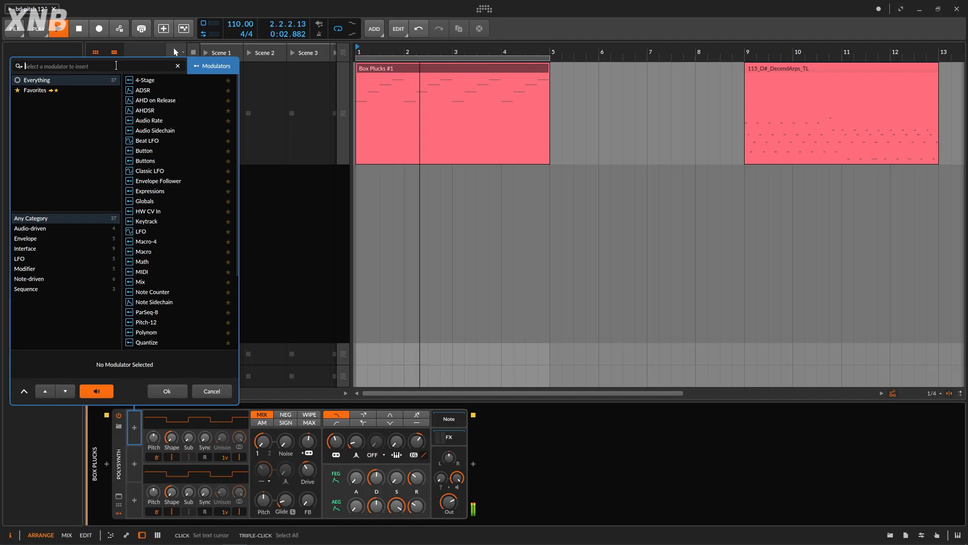
text(pitch)
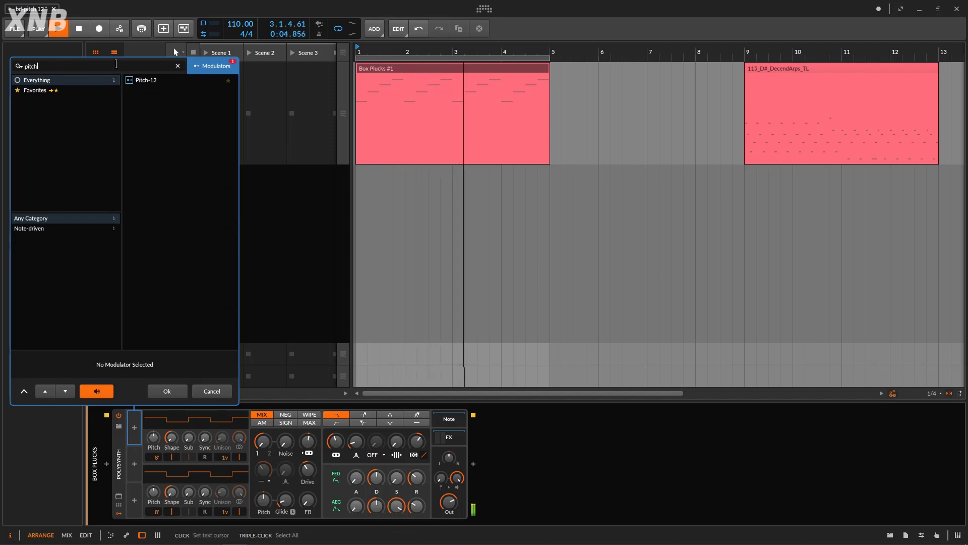
click(143, 79)
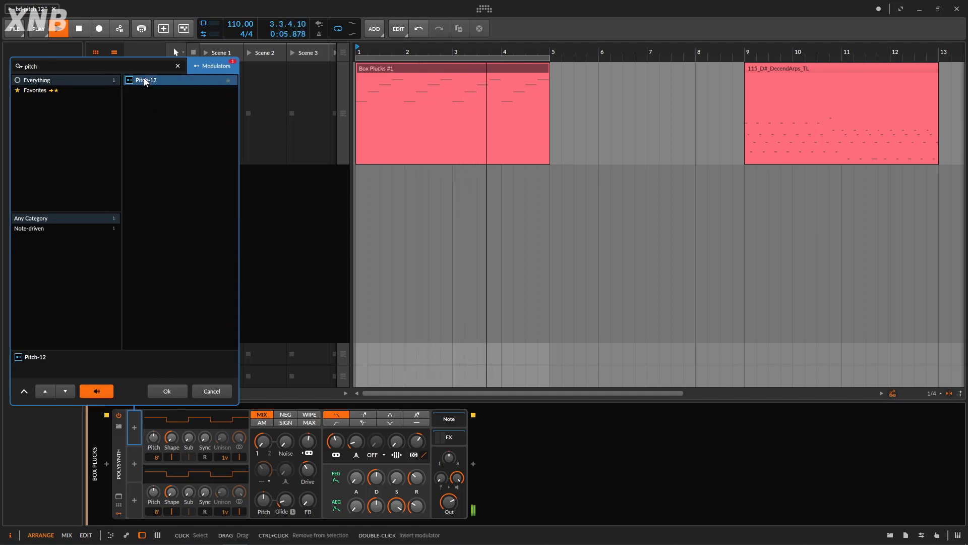
click(167, 391)
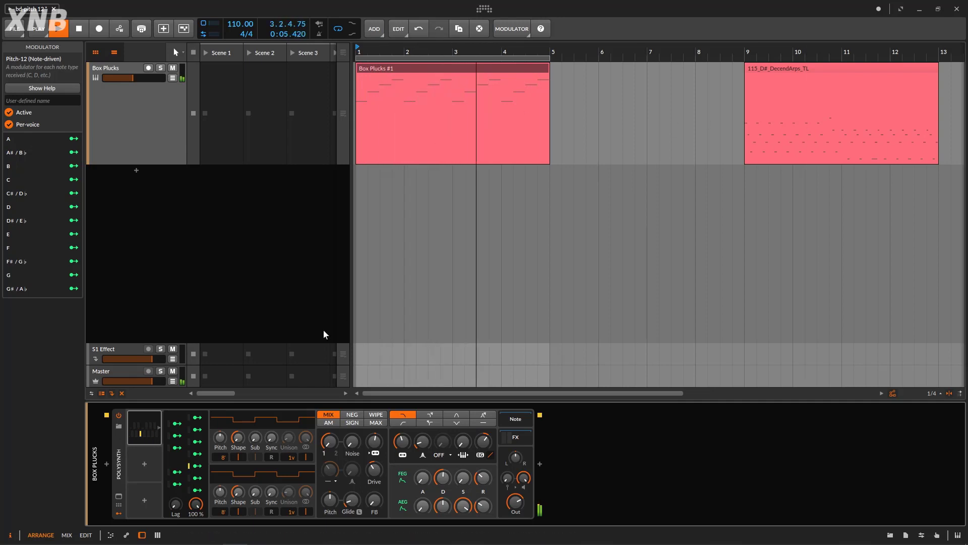
click(9, 124)
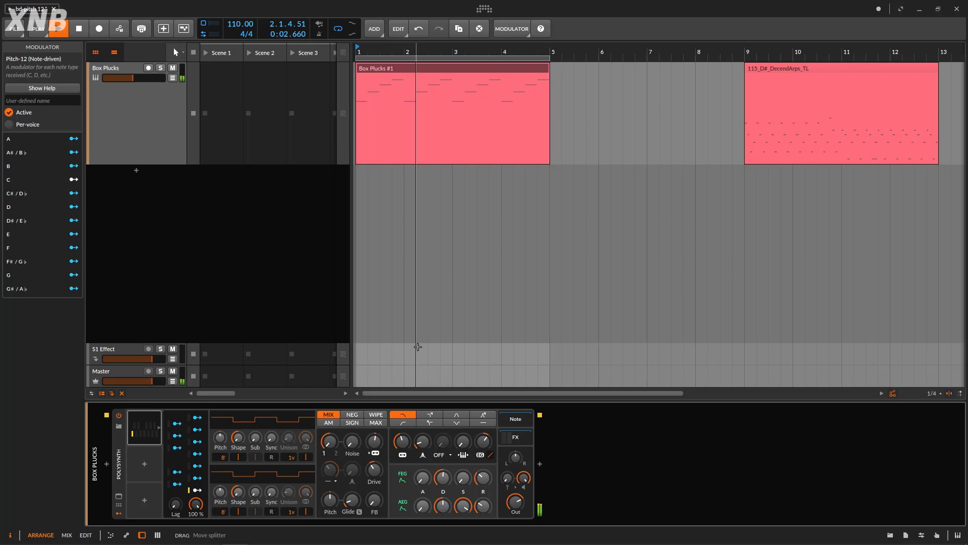
Compare the note pitches in the Box Plucks #1 clip with the Pitch-12 modulator's outputs.
double_click(422, 68)
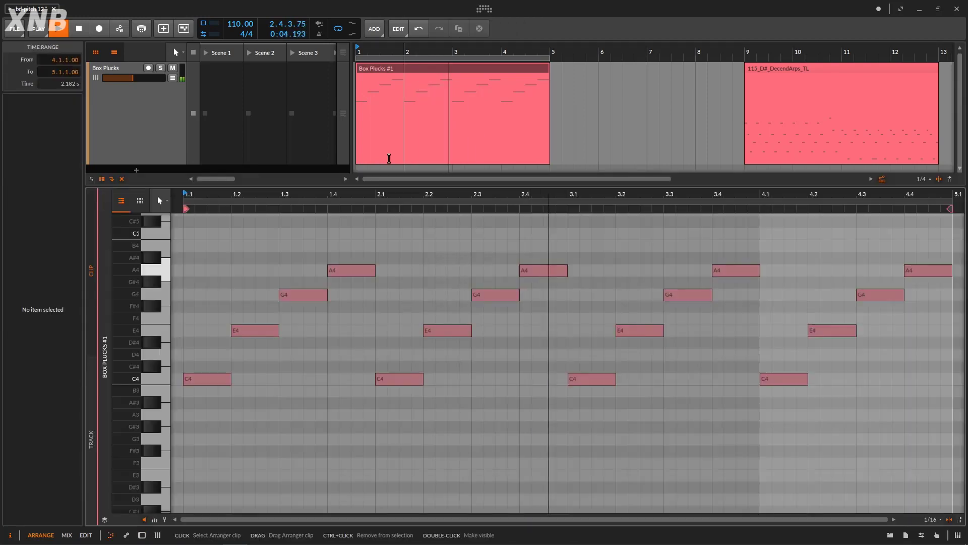
click(222, 382)
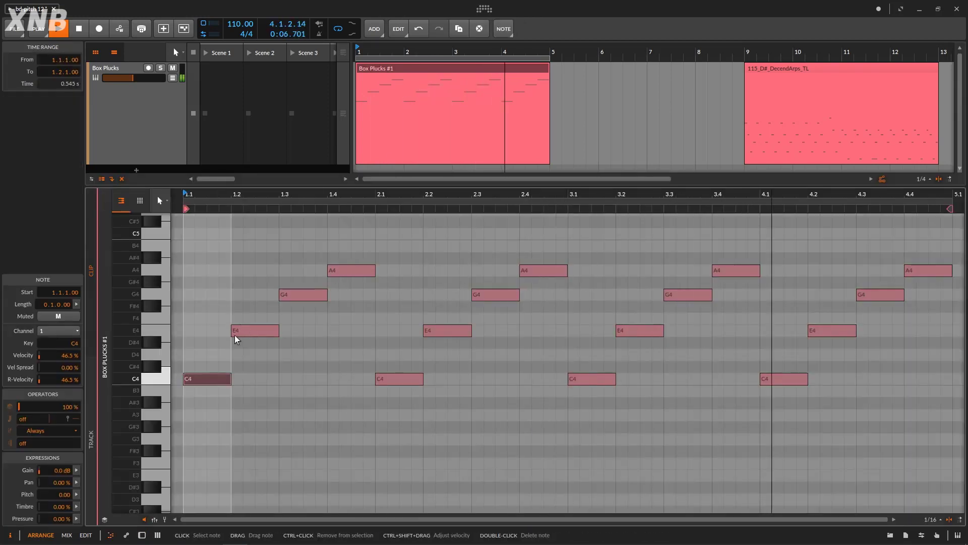
key(d)
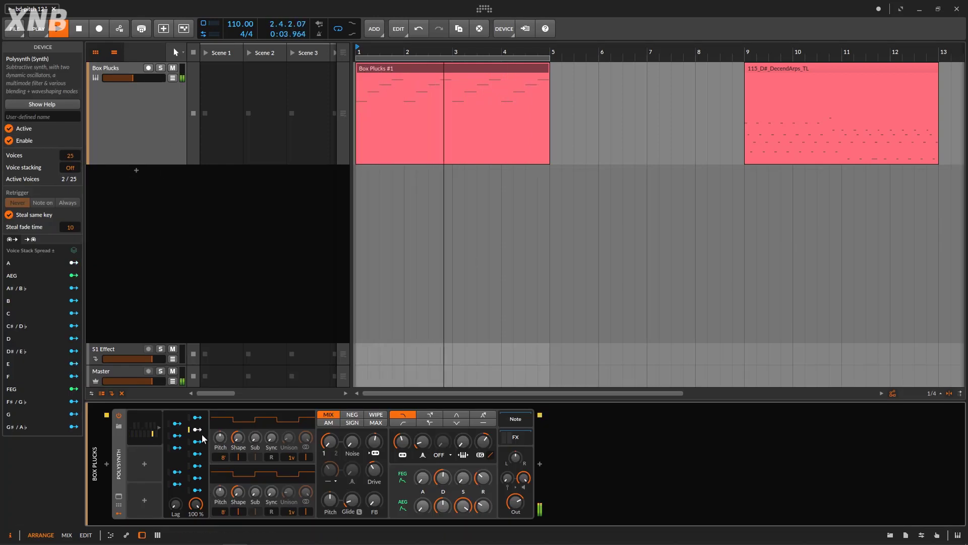
Map the Pitch-12 modulator's C output to the Polysynth's filter frequency with an amount of +32.50.
click(180, 417)
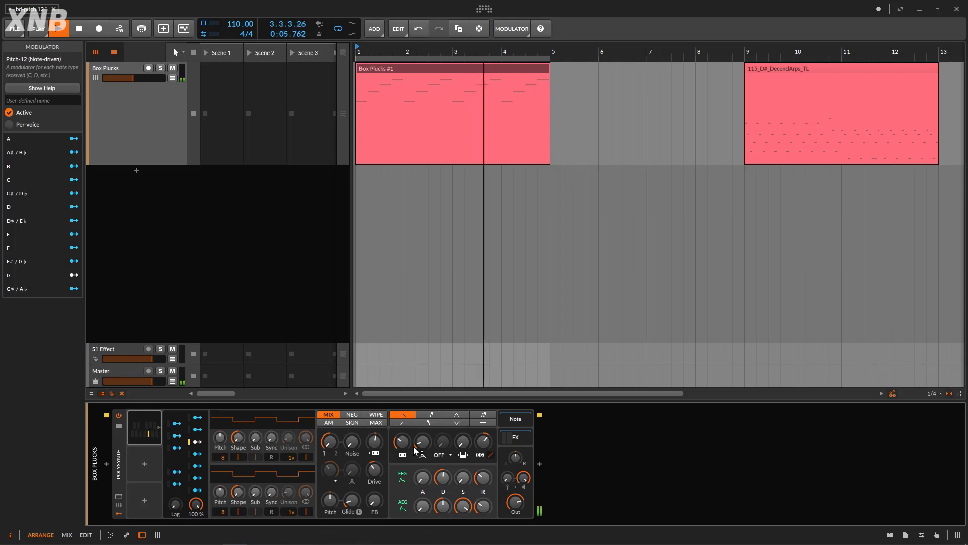
click(197, 492)
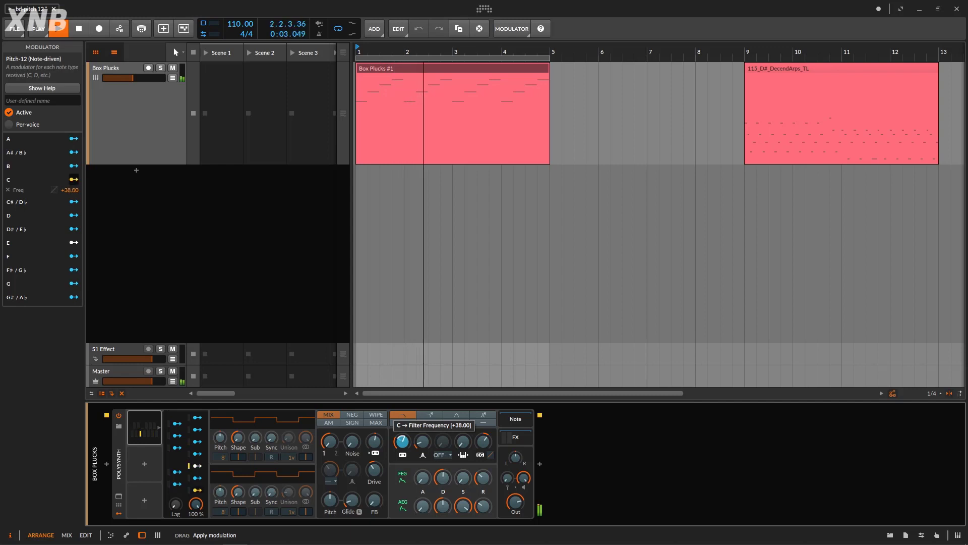
click(197, 492)
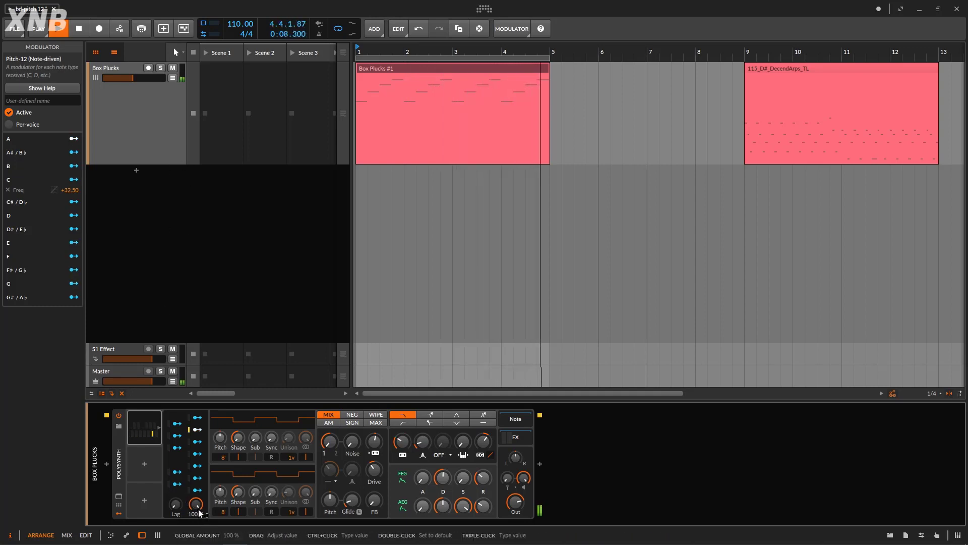
key(space)
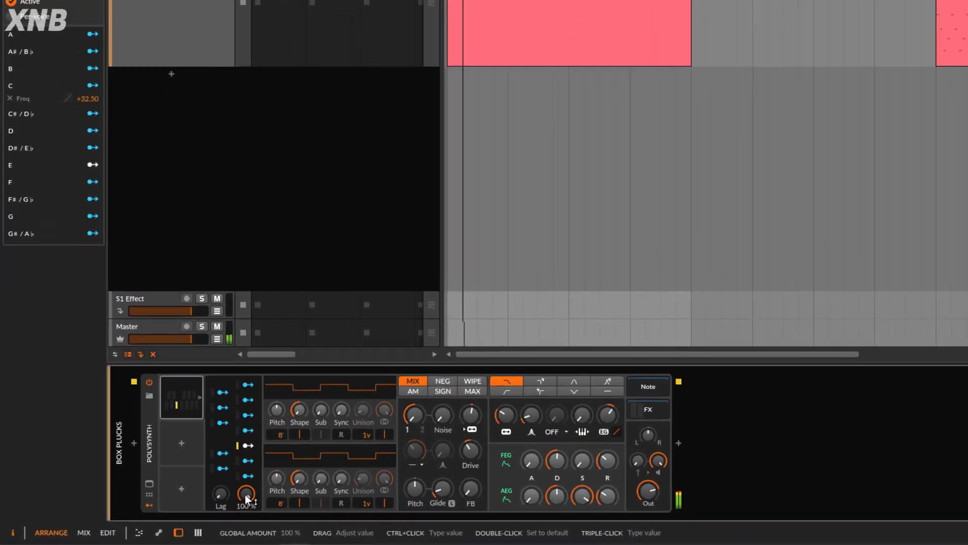
key(space)
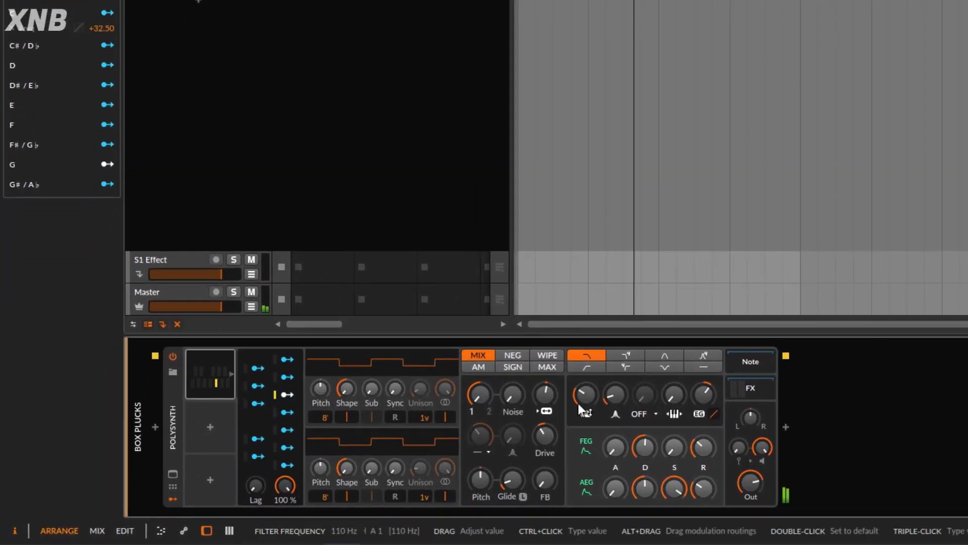
Lower the Polysynth's filter frequency to about 101 Hz while trying out the Pitch-12 global amount.
mouse_move(581, 394)
mouse_down()
mouse_move(581, 384)
mouse_move(581, 394)
mouse_up()
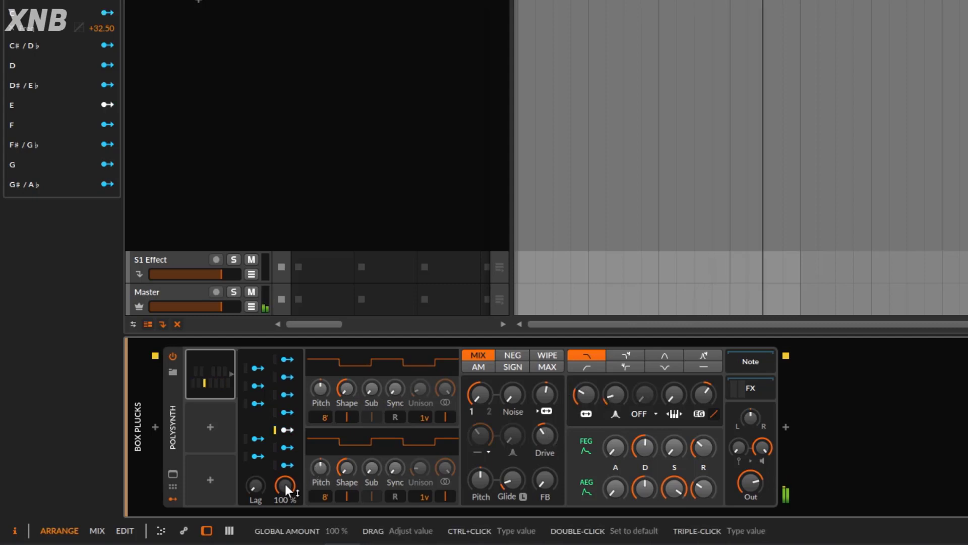
mouse_move(285, 484)
mouse_down()
mouse_move(286, 517)
mouse_move(286, 484)
mouse_up()
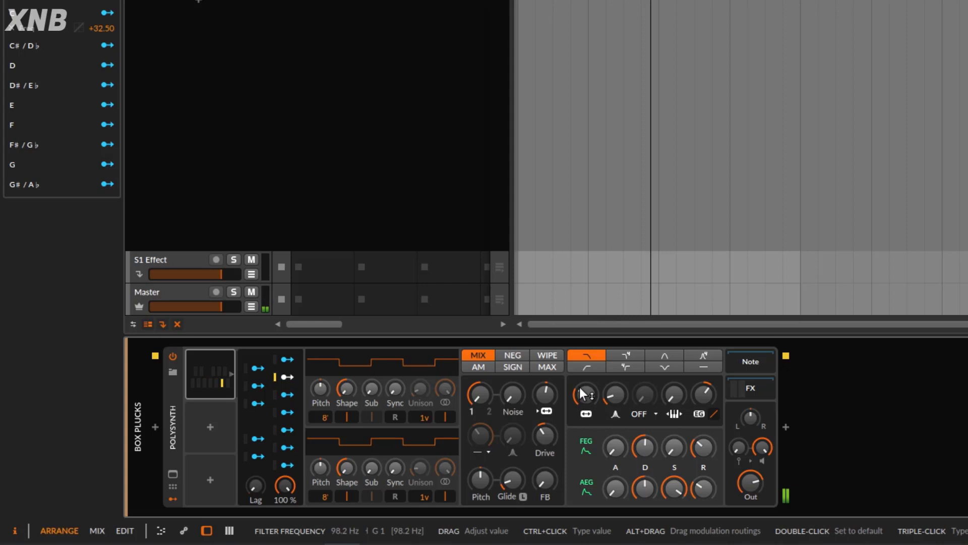
drag(580, 392, 580, 395)
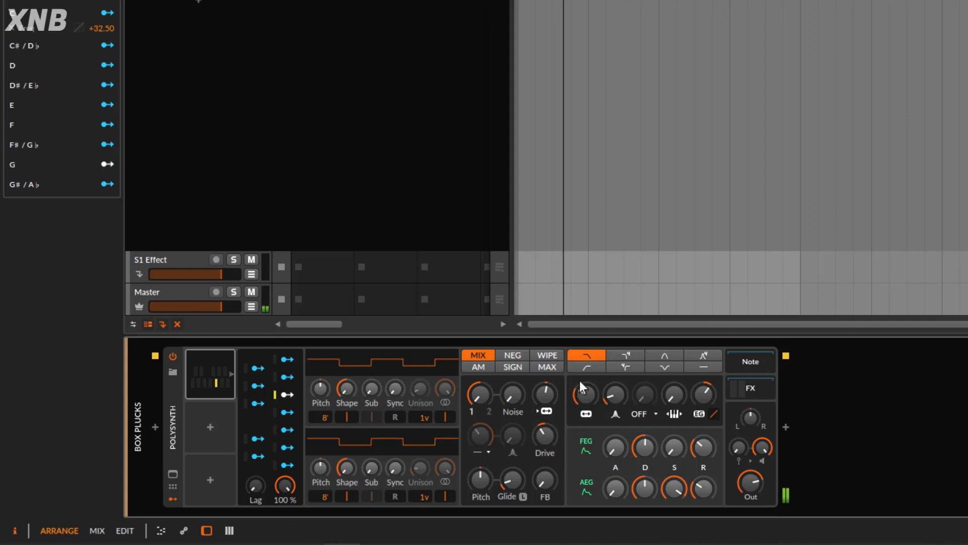
Raise the Pitch-12 modulator's lag time to 2.80 s, reduce it to 344 ms and fine-tune it.
drag(254, 485, 254, 461)
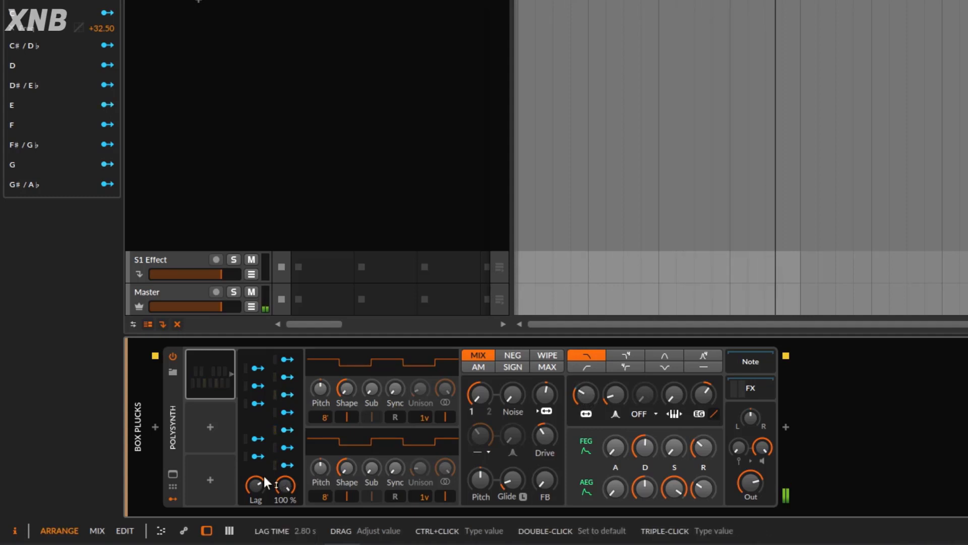
drag(255, 485, 255, 486)
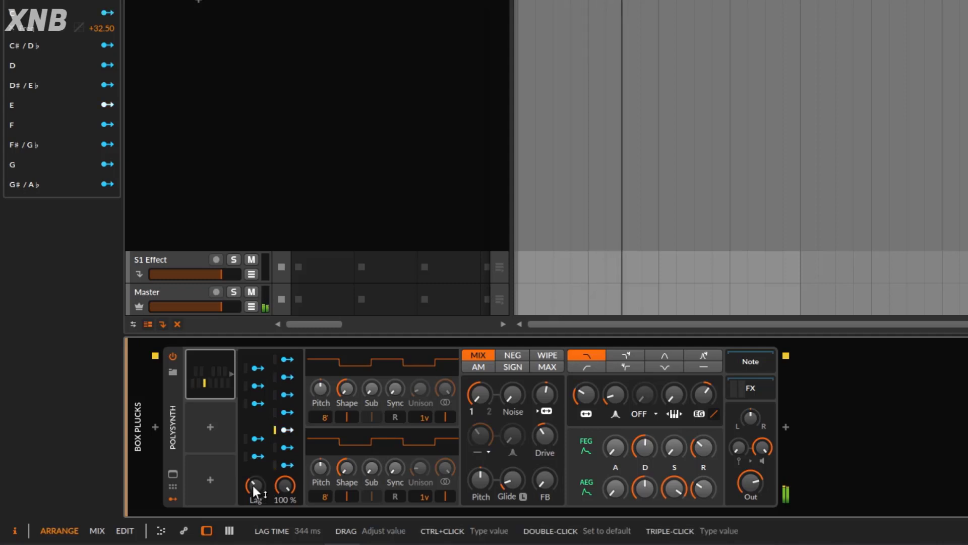
drag(253, 485, 252, 485)
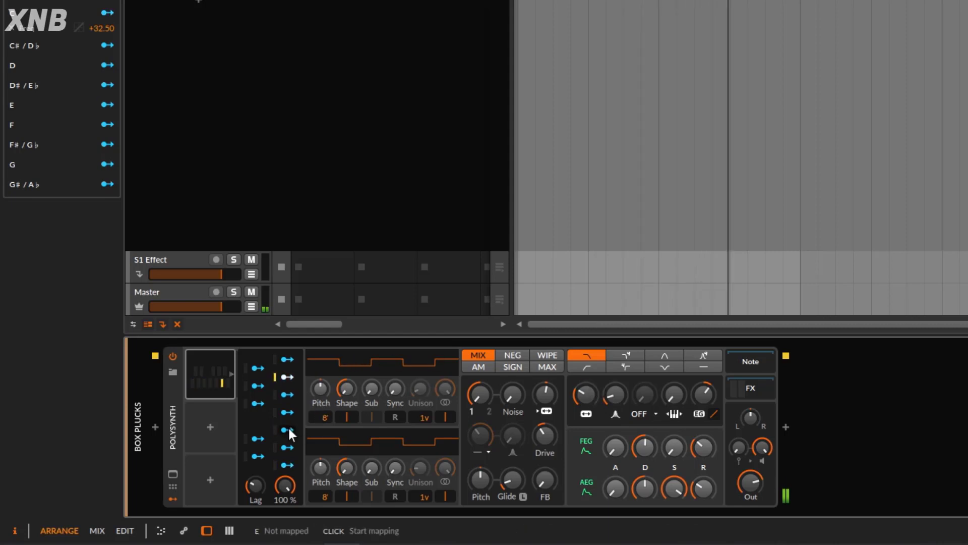
Map the Pitch-12 outputs E, G and A to the filter frequency with amounts +16.50, +43.00 and +18.50.
drag(585, 395, 585, 378)
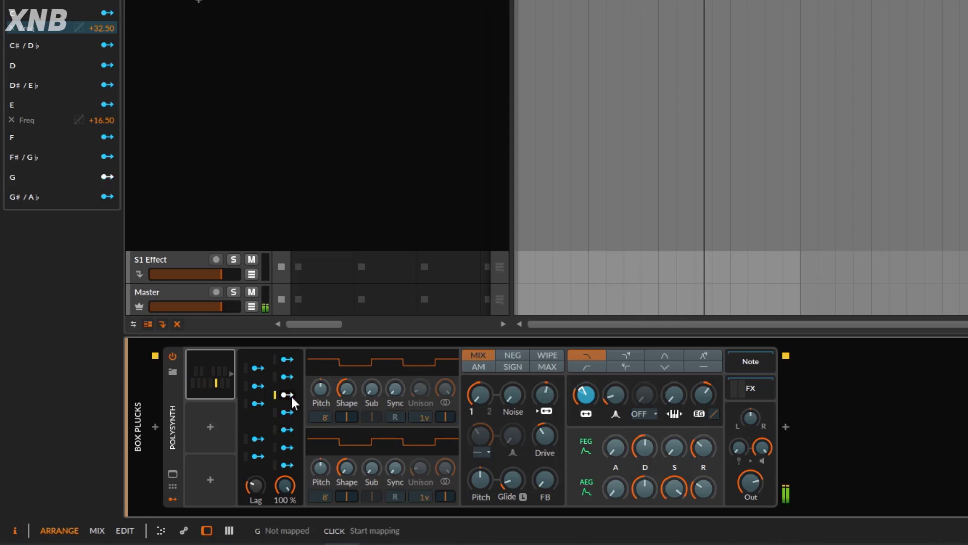
drag(599, 396, 599, 350)
click(289, 377)
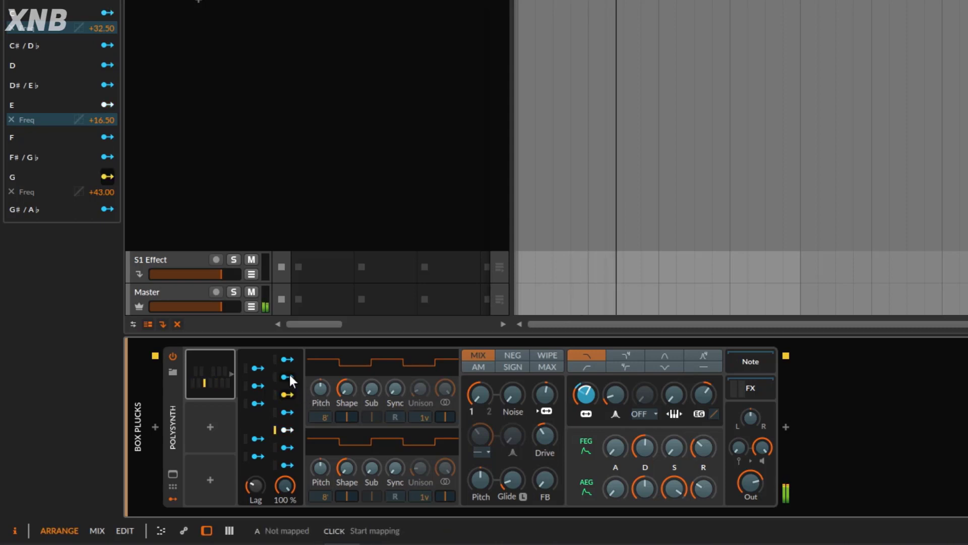
drag(580, 398, 580, 380)
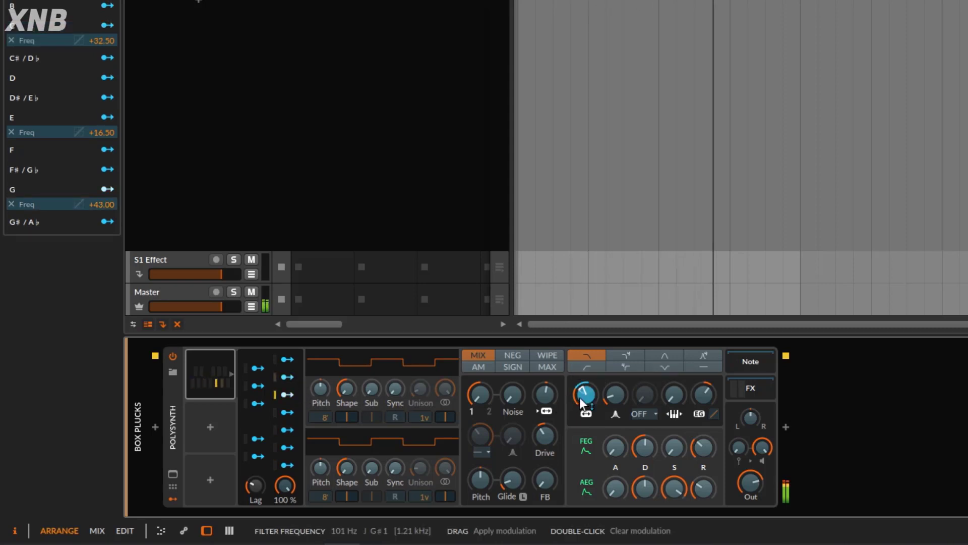
click(286, 380)
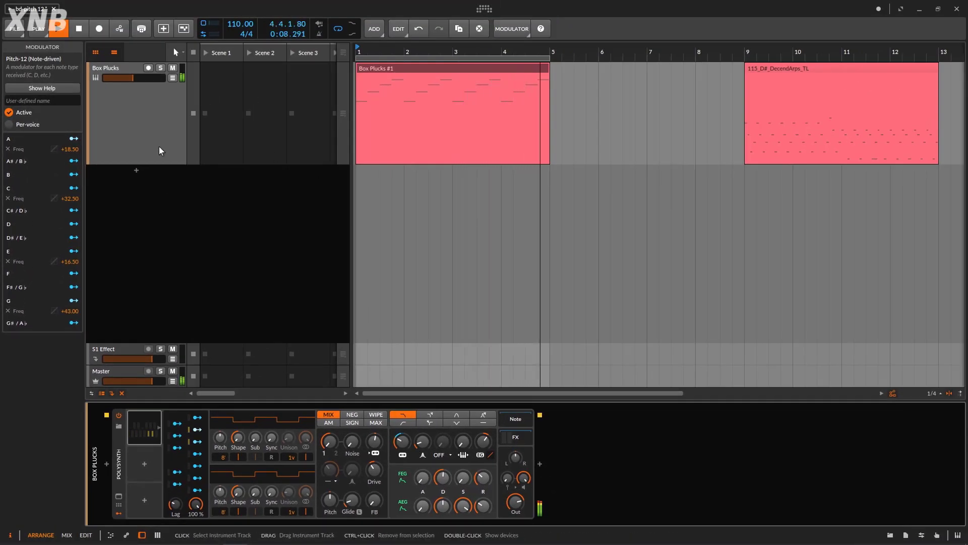
Stop playback, move the Box Plucks #1 clip to bar 5 and the 115_D#_DecendArps_TL clip to bar 1.
key(space)
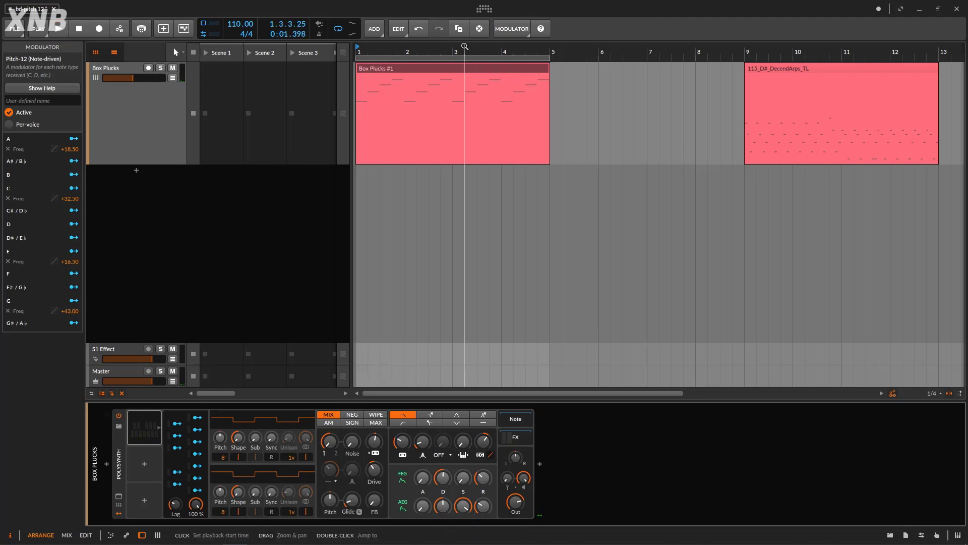
scroll(465, 53, down, 2)
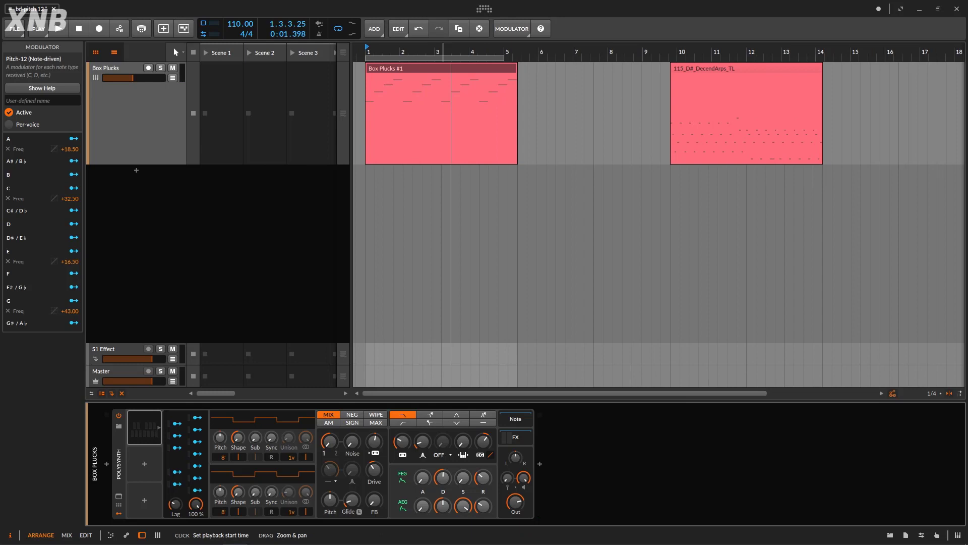
scroll(453, 92, down, 3)
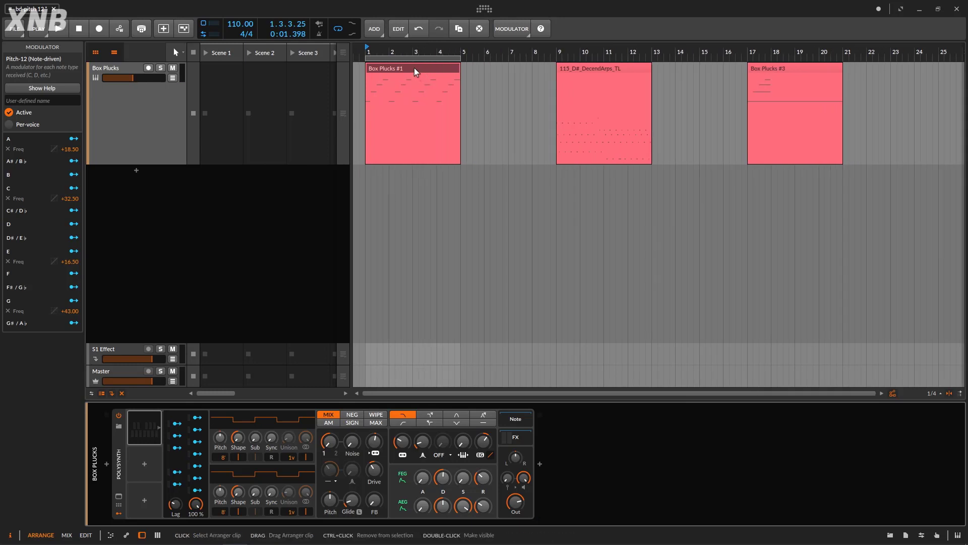
drag(414, 67, 507, 82)
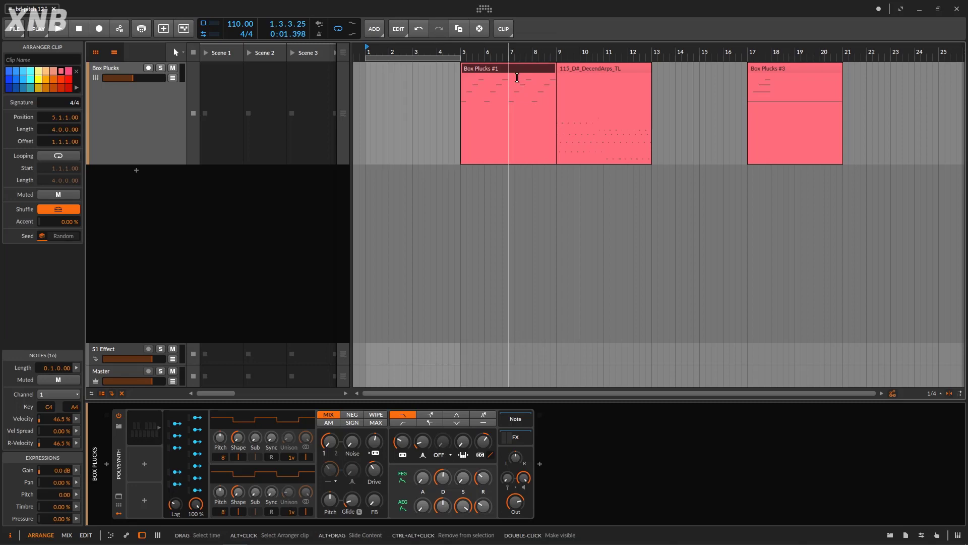
click(585, 68)
drag(352, 74, 395, 74)
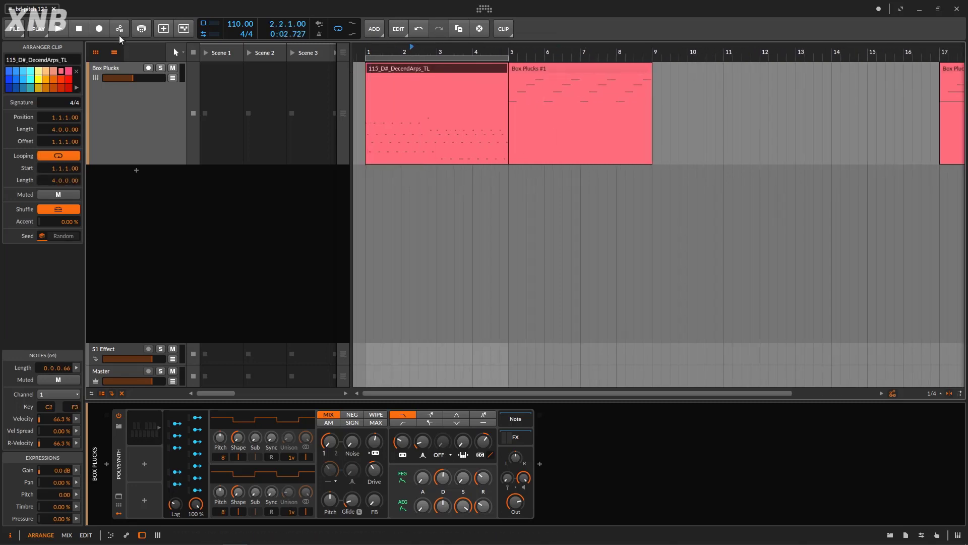
Start playback and remove the Pitch-12 filter frequency modulations from the C, A, E and G outputs.
click(59, 30)
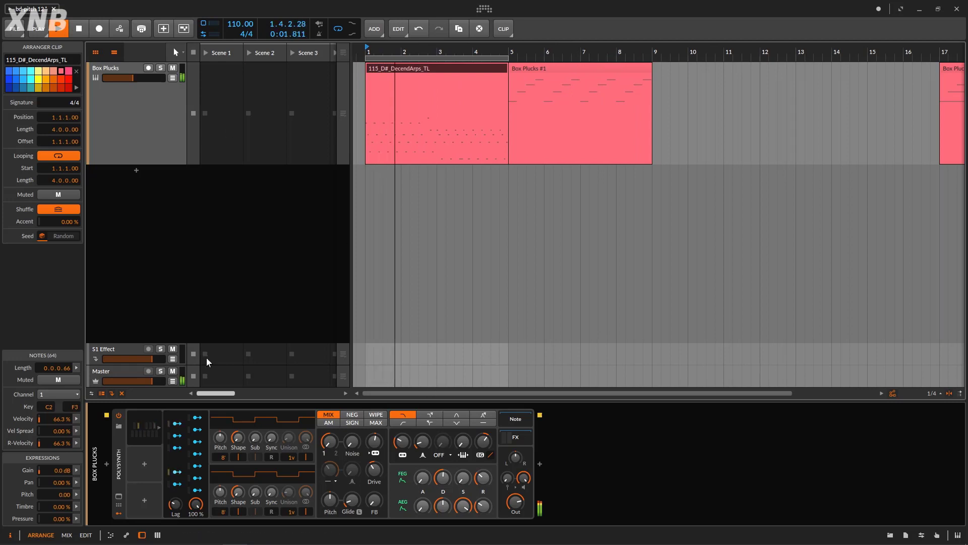
click(139, 416)
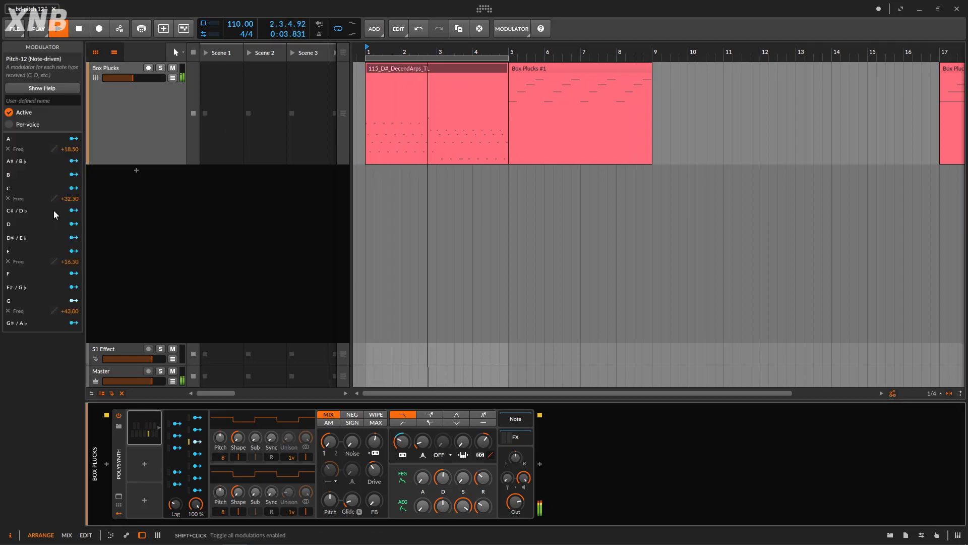
click(8, 198)
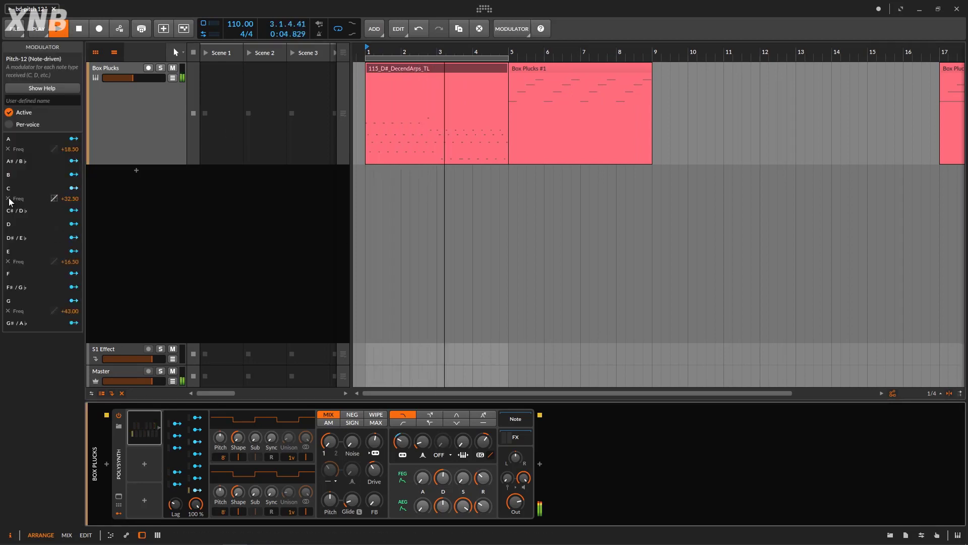
click(8, 149)
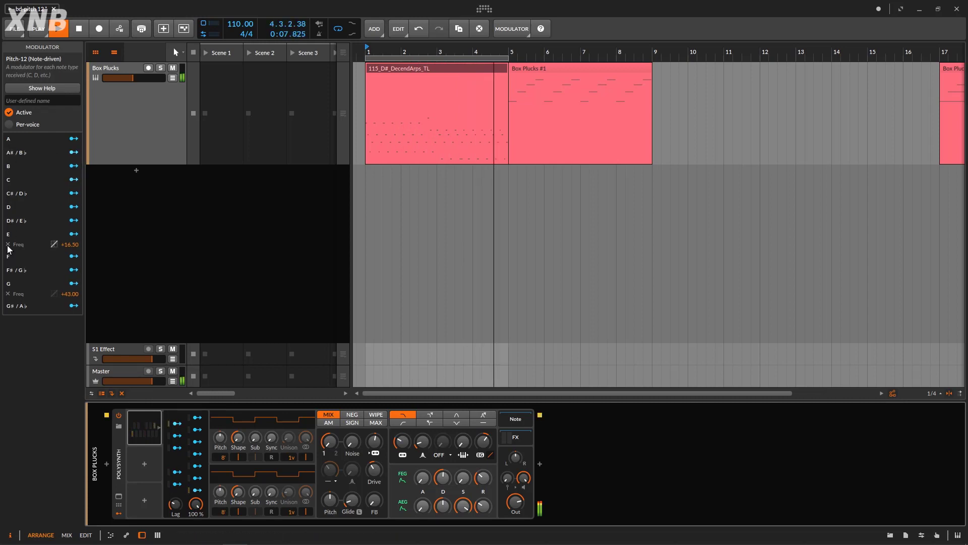
click(8, 245)
click(8, 282)
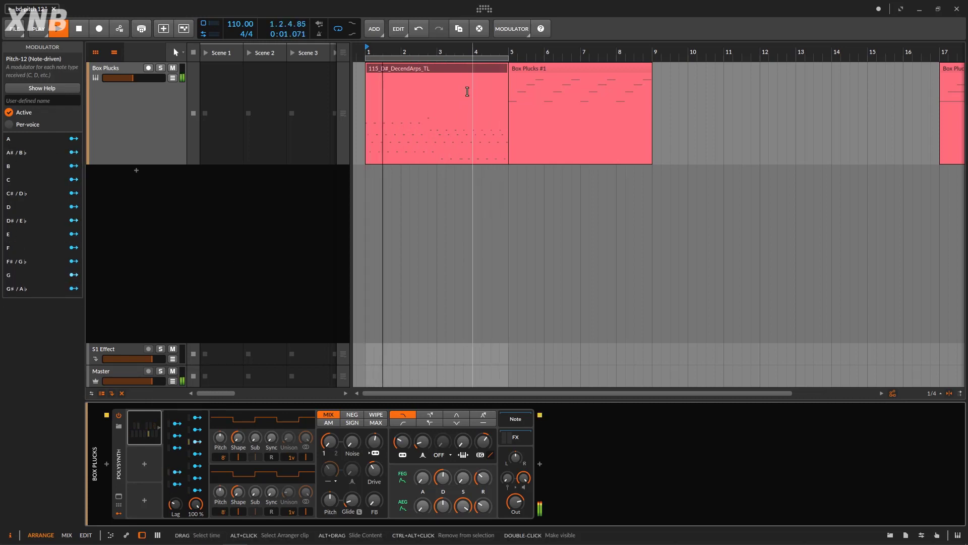
Examine which note pitches the 115_D#_DecendArps_TL clip uses in the note editor, and return to the Polysynth device view.
double_click(450, 69)
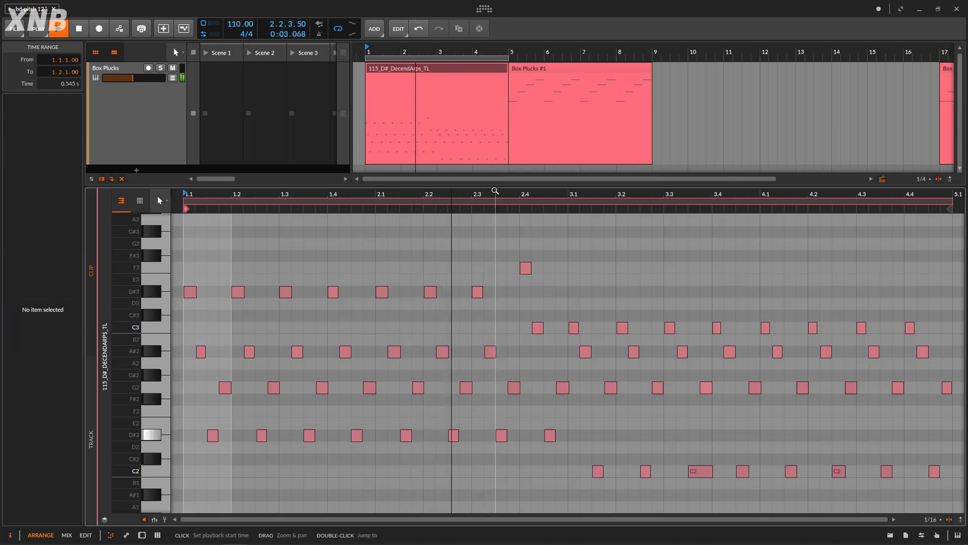
drag(495, 191, 429, 250)
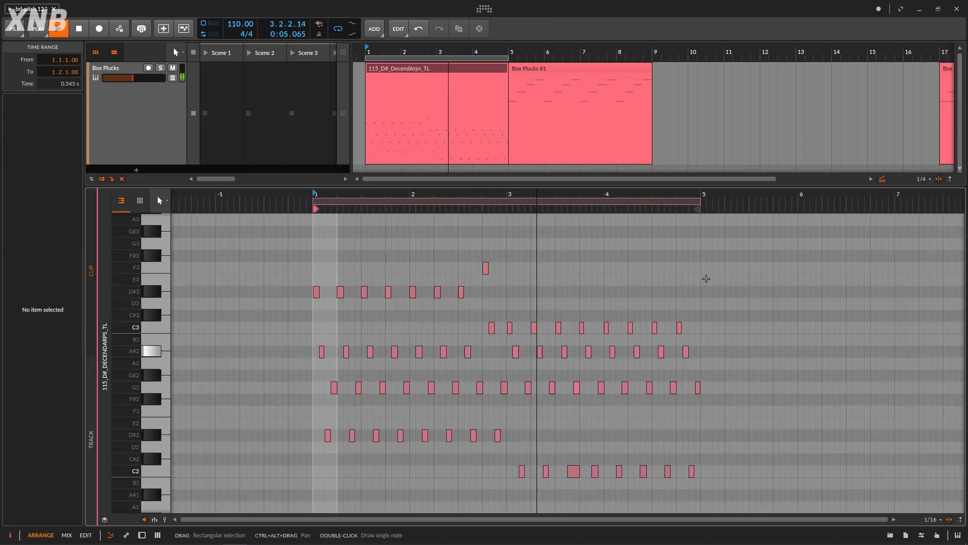
scroll(706, 278, down, 3)
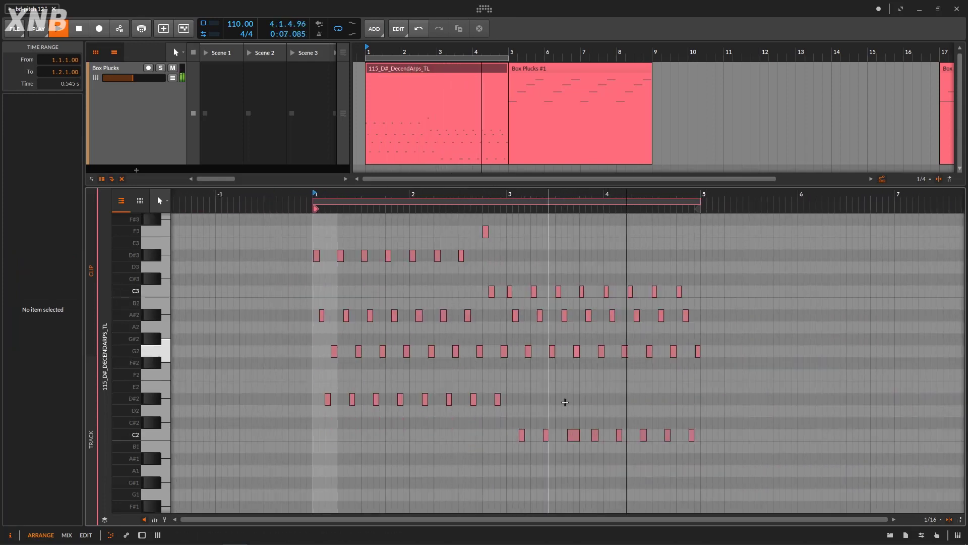
double_click(435, 68)
key(d)
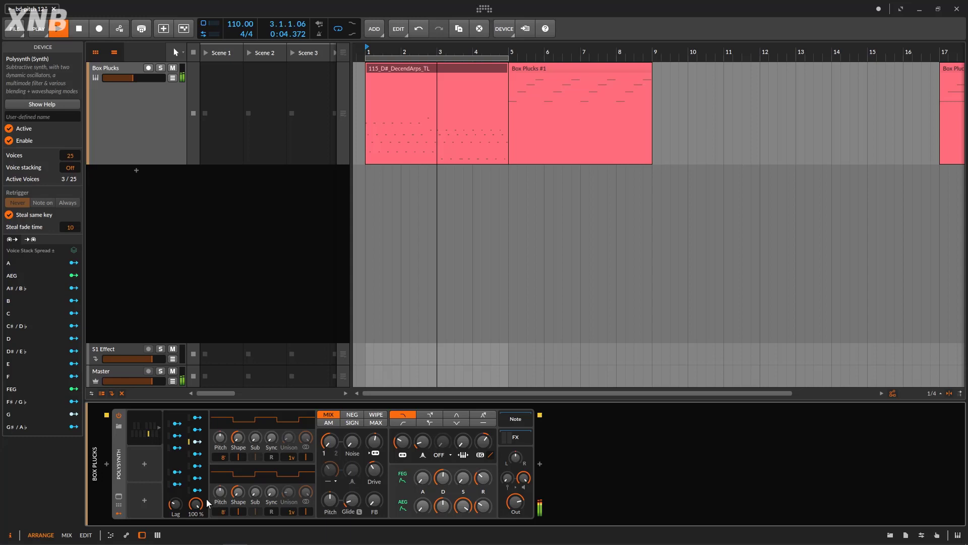
Map Pitch-12 output C to filter frequency at +22.50 and resonance at +0.150, and D#/Eb to filter frequency at +13.00.
drag(182, 499, 182, 512)
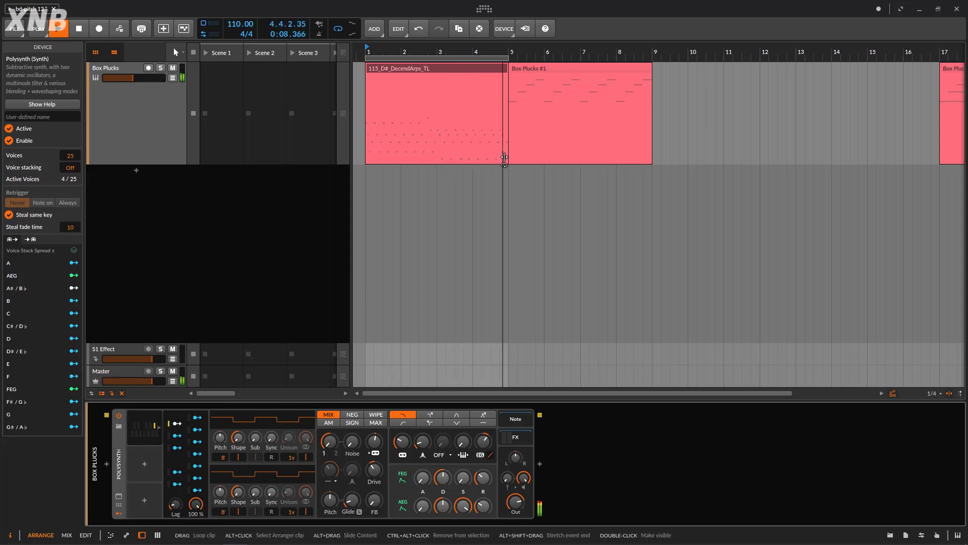
drag(198, 493, 402, 442)
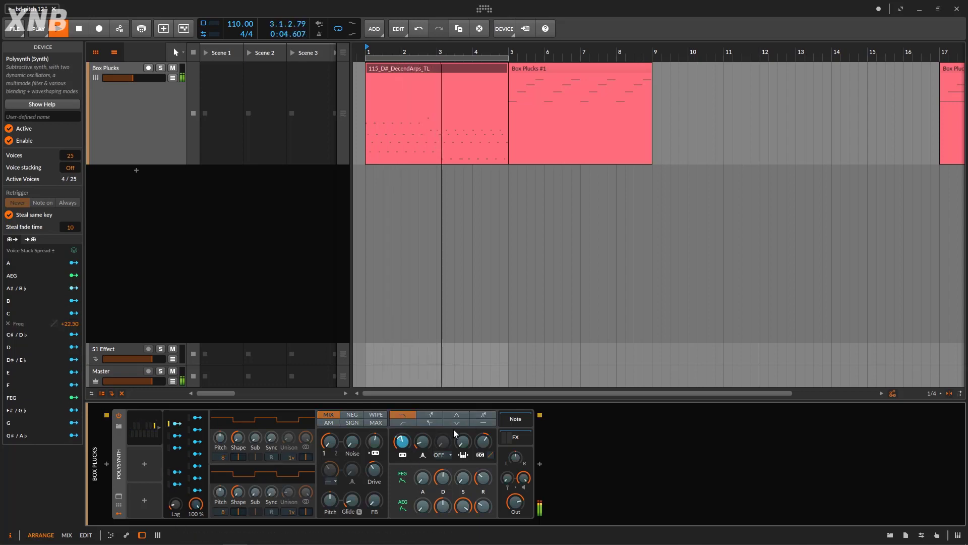
drag(424, 441, 423, 431)
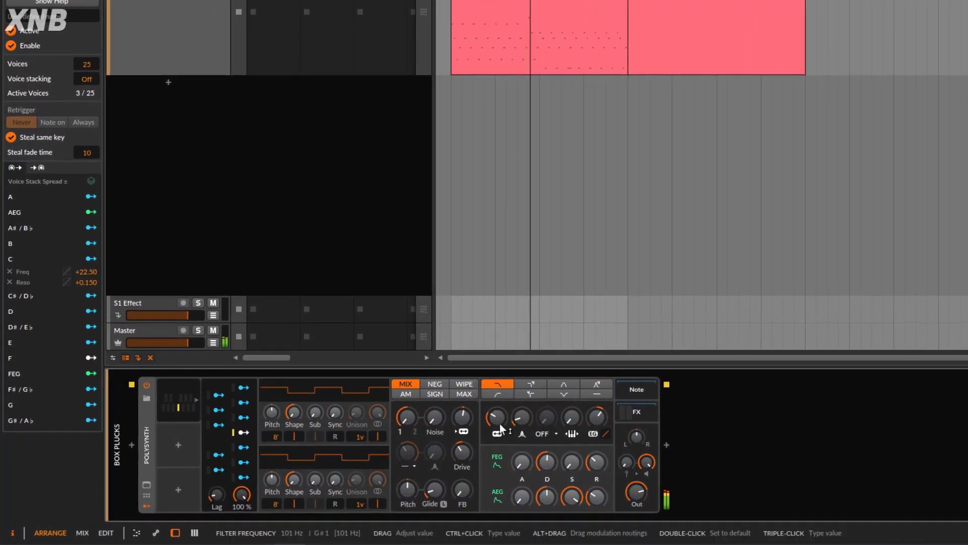
mouse_move(495, 417)
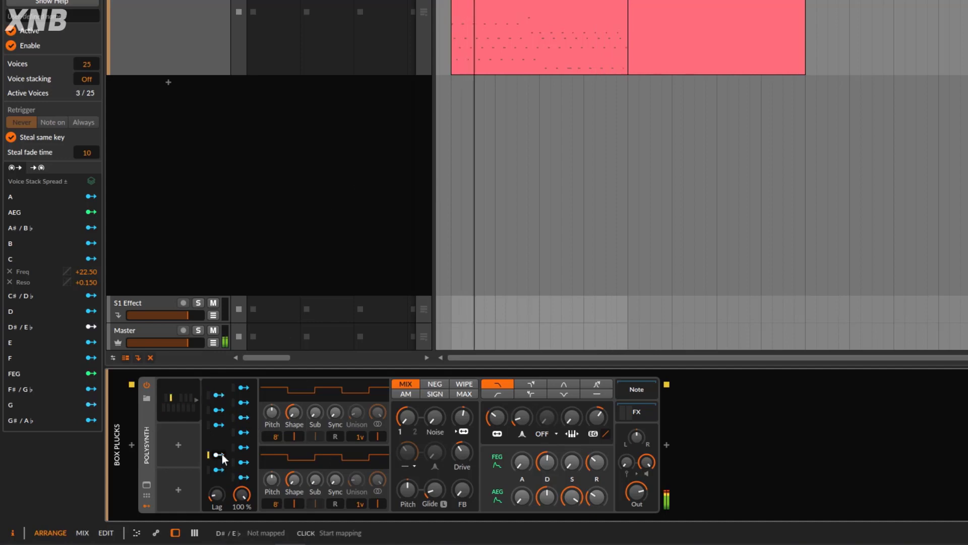
drag(309, 456, 495, 417)
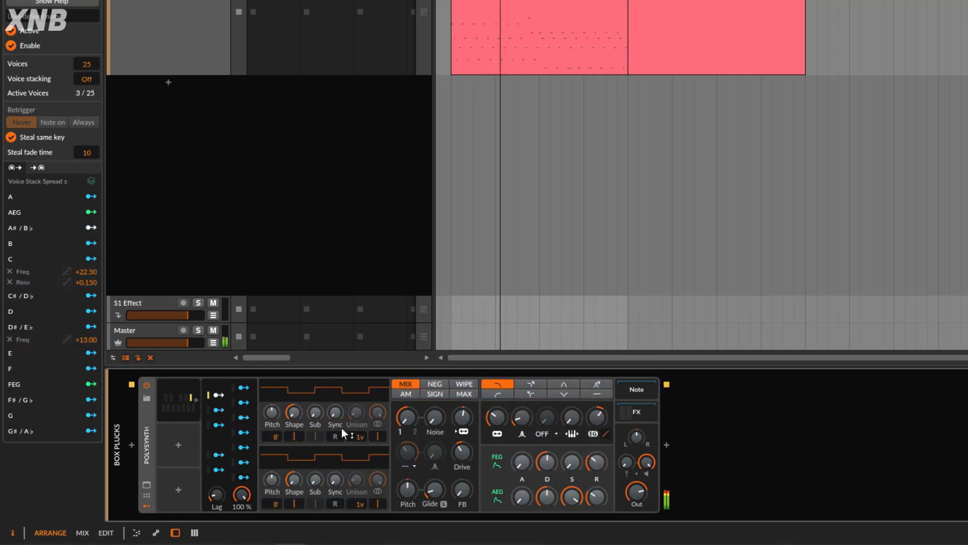
Map the C and D#/Eb outputs to oscillator 1 sync at +6.000 and +2.700, and A#/Bb to noise at +0.080.
click(243, 477)
mouse_move(335, 412)
mouse_down()
mouse_move(335, 404)
mouse_move(334, 413)
mouse_up()
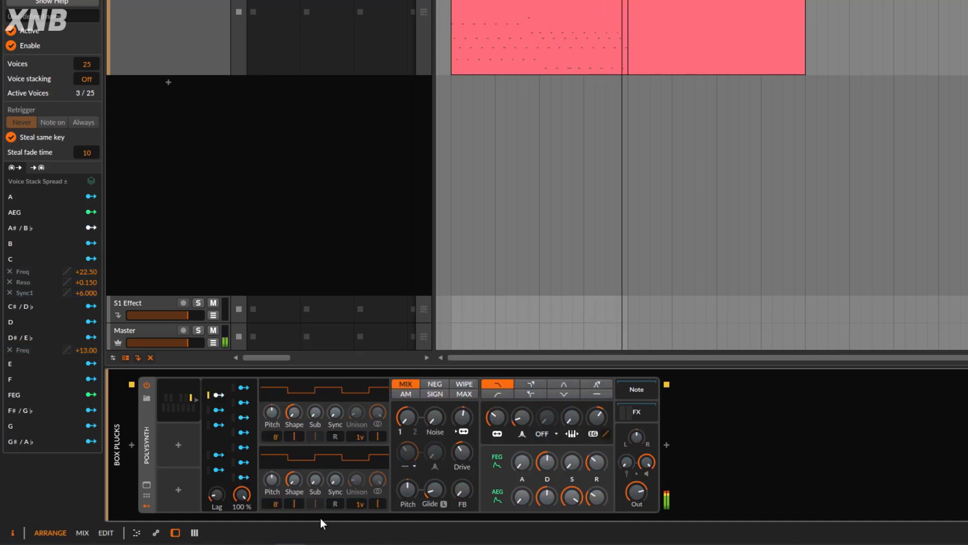
click(222, 455)
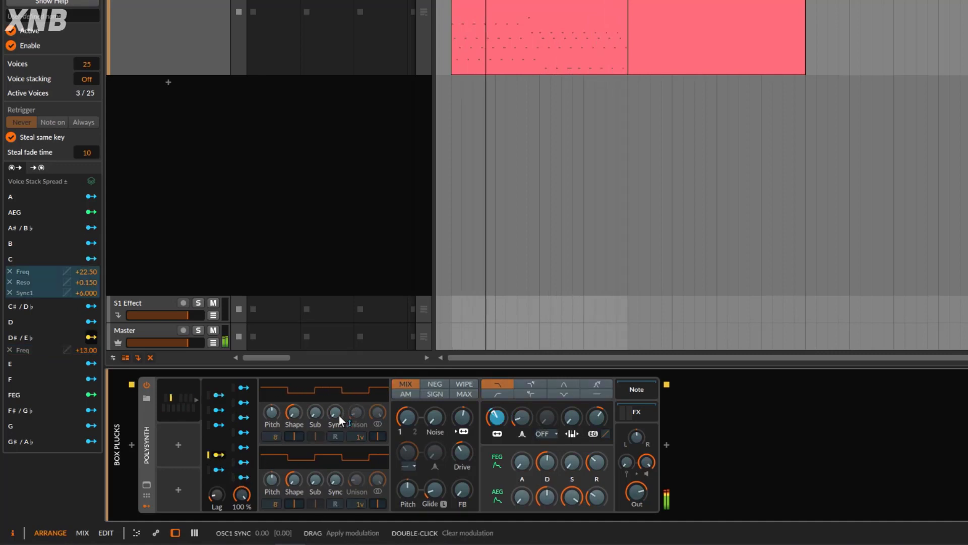
drag(339, 415, 339, 413)
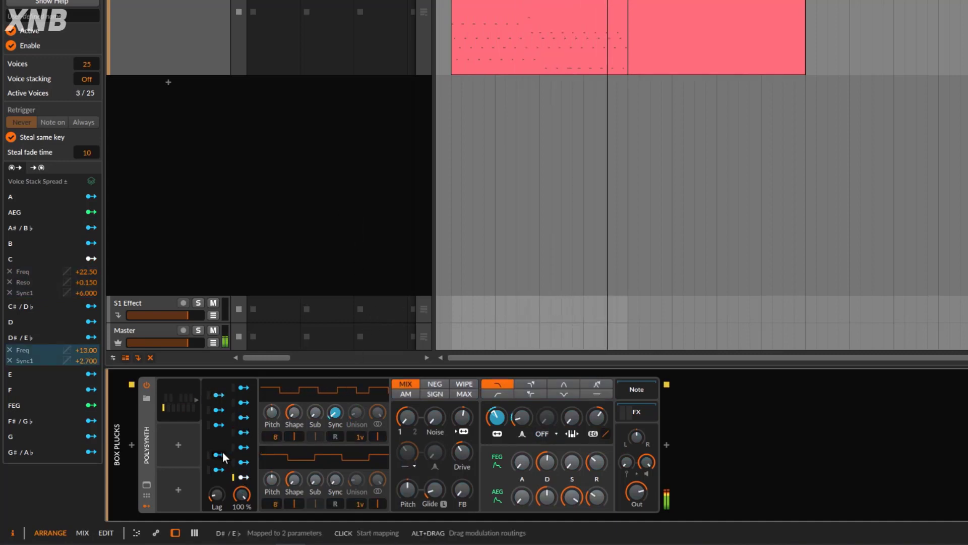
drag(435, 417, 435, 412)
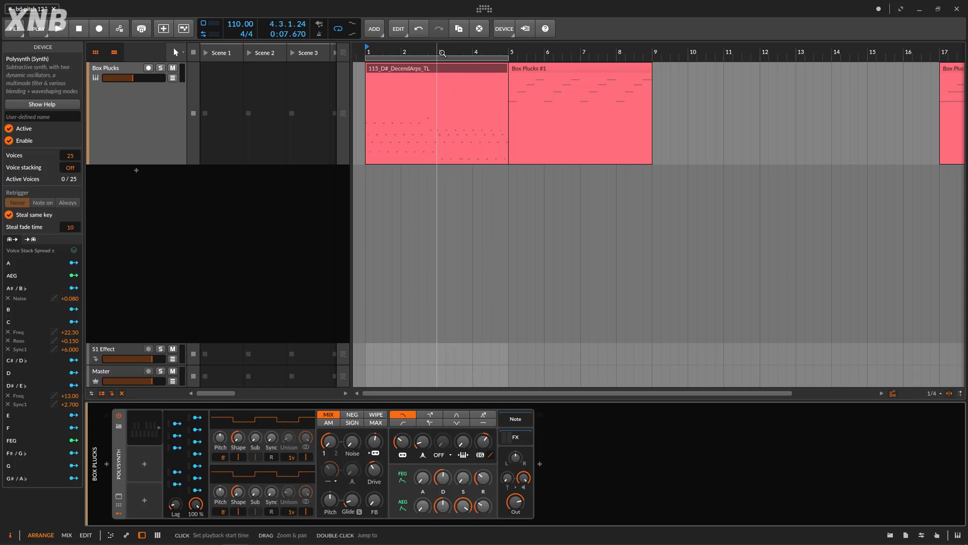
Move the 115_D#_DecendArps_TL clip to bar 11 and the Box Plucks clip from bar 17 to bar 1.
drag(442, 53, 443, 53)
click(140, 414)
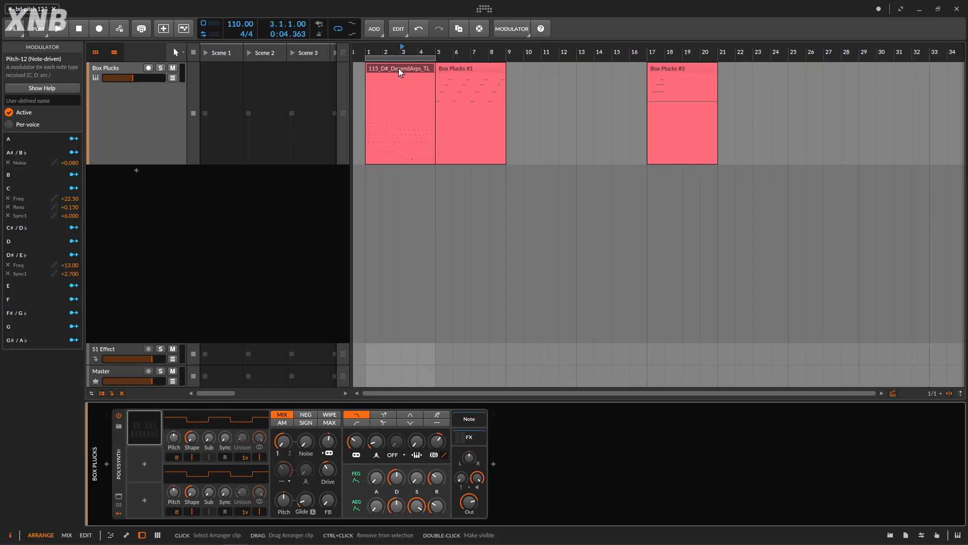
drag(399, 68, 572, 72)
mouse_move(682, 66)
mouse_down()
mouse_move(400, 66)
mouse_move(367, 56)
mouse_move(419, 52)
mouse_up()
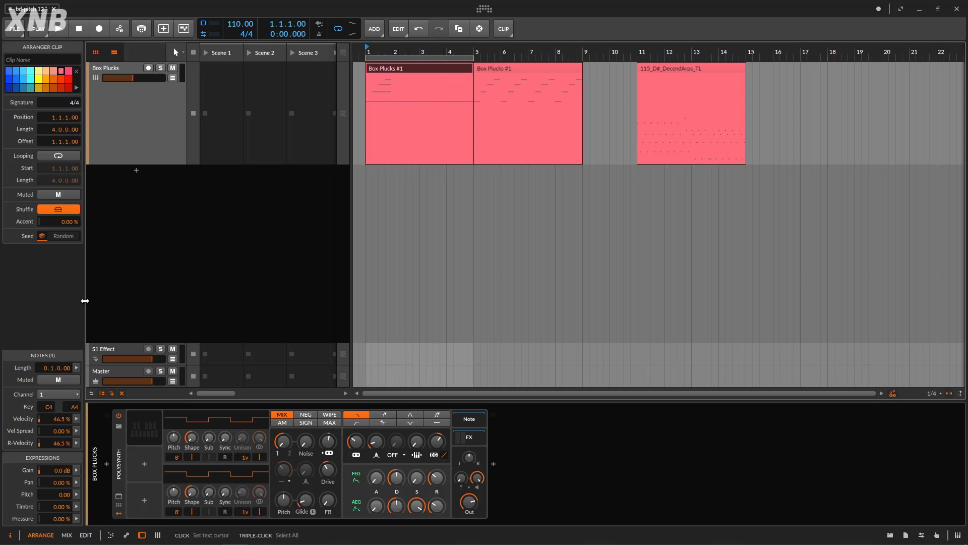
Remove all Pitch-12 modulations from the A#/Bb, C and D#/Eb outputs.
click(142, 414)
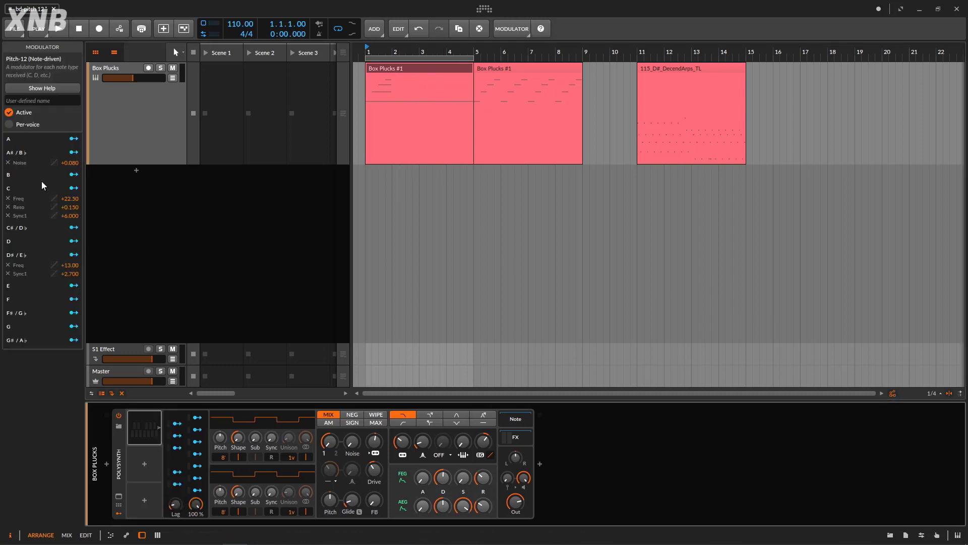
click(8, 162)
click(8, 190)
click(7, 190)
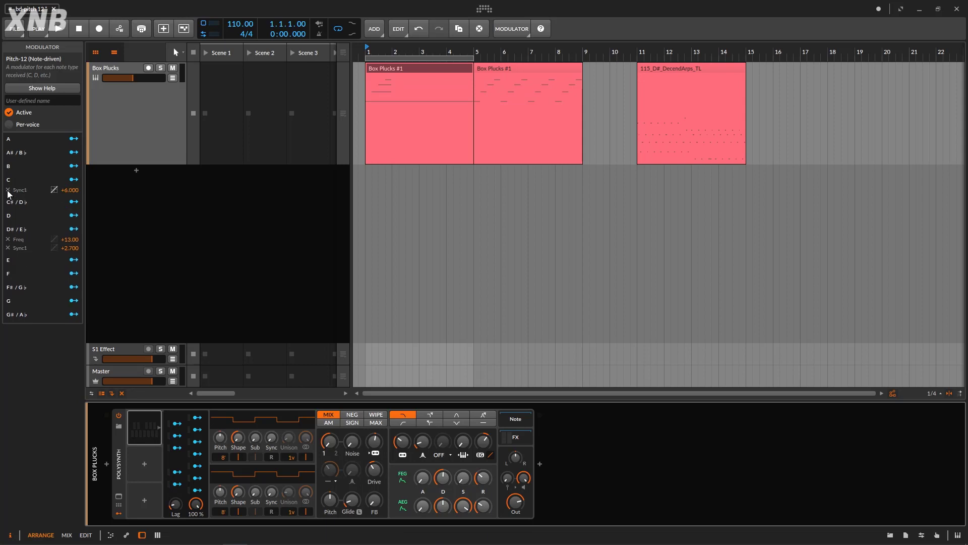
click(8, 190)
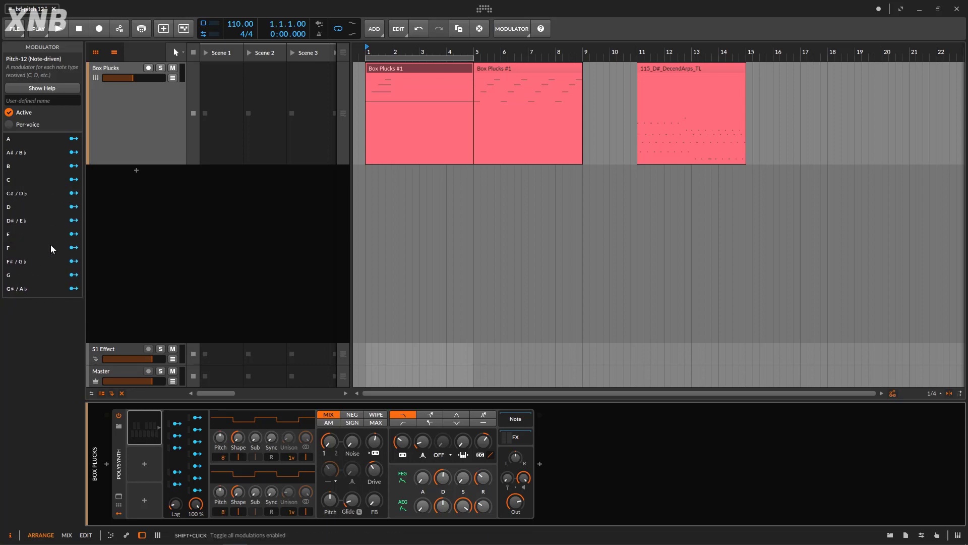
Start playback, lower the filter frequency to about 45 Hz and map Pitch-12 output C to it with +26.50.
click(59, 29)
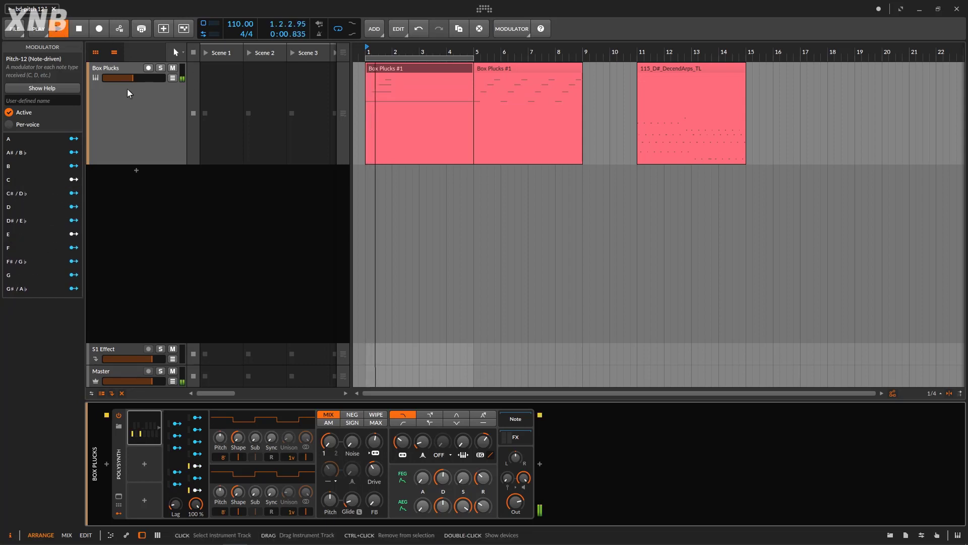
drag(411, 49, 411, 60)
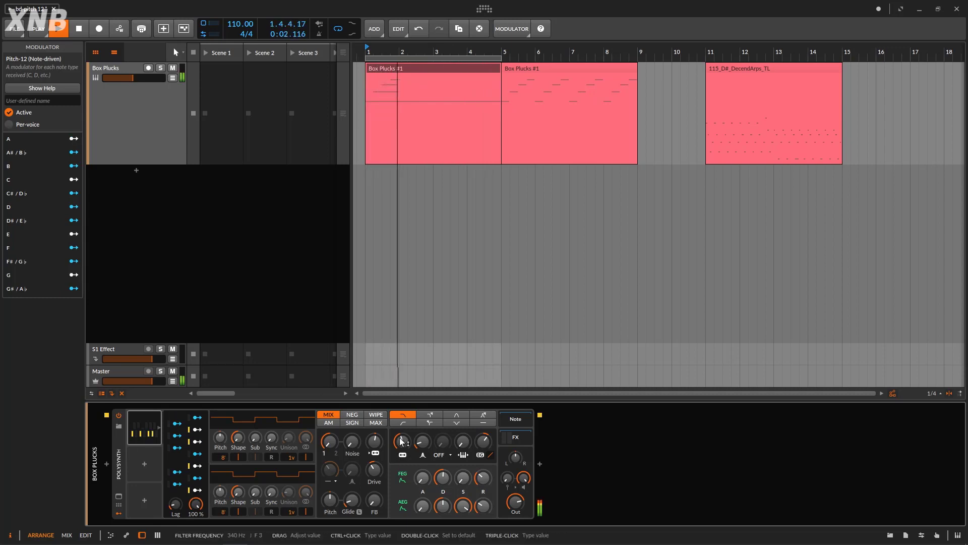
drag(402, 442, 402, 435)
click(198, 490)
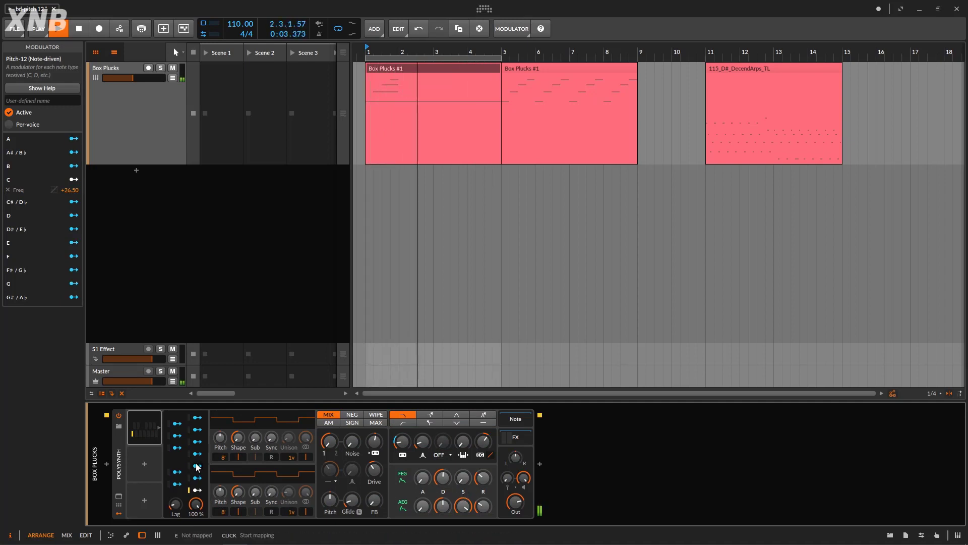
Enable per-voice modulation on the Pitch-12 and map output E to the filter frequency with +67.00.
click(9, 124)
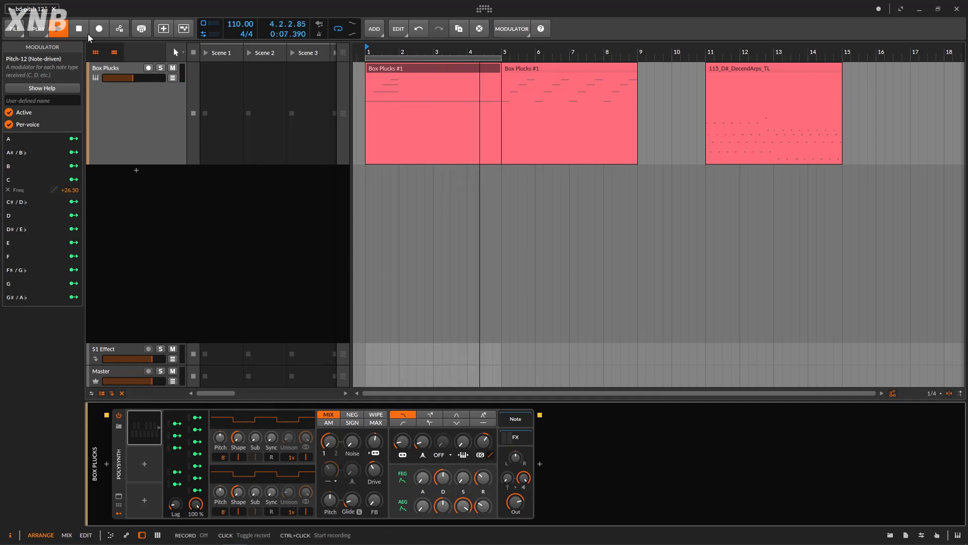
click(407, 447)
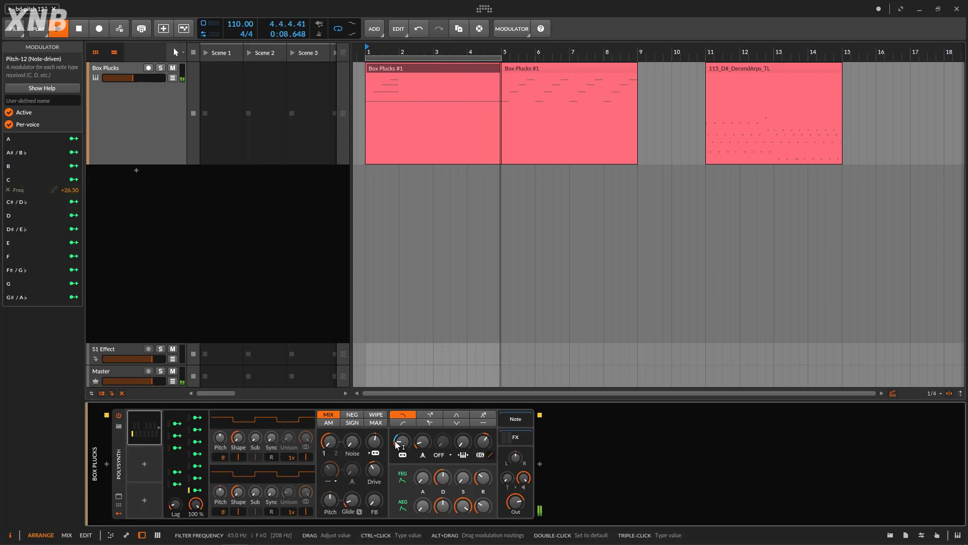
click(74, 243)
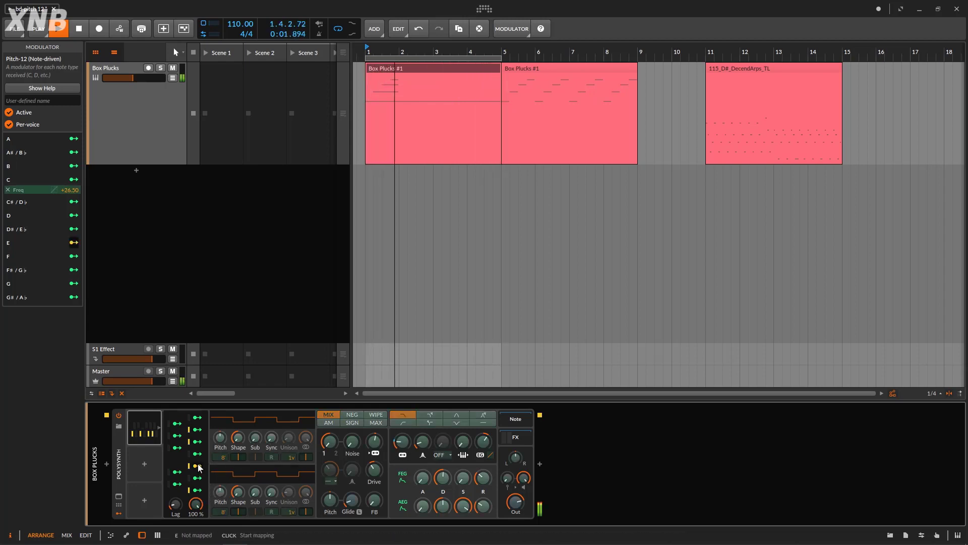
drag(402, 441, 402, 438)
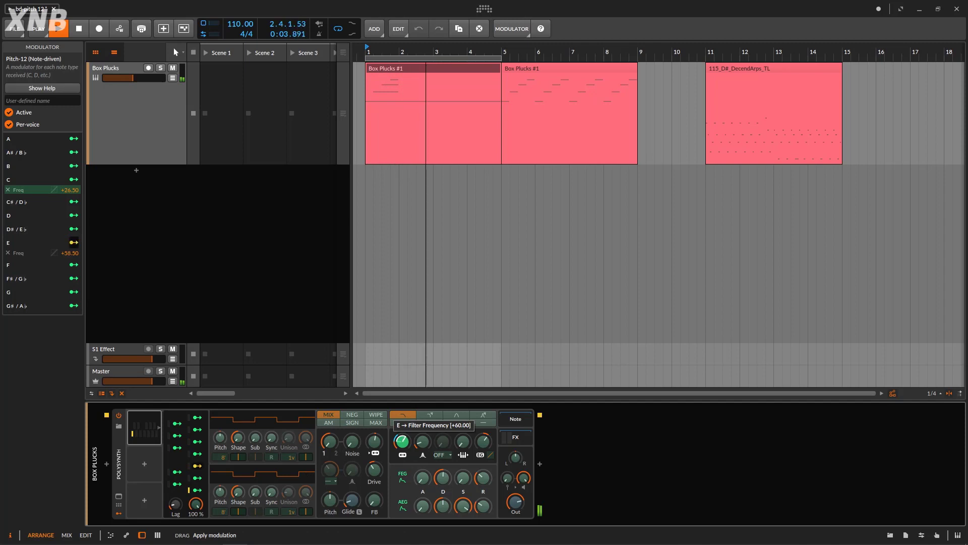
click(202, 466)
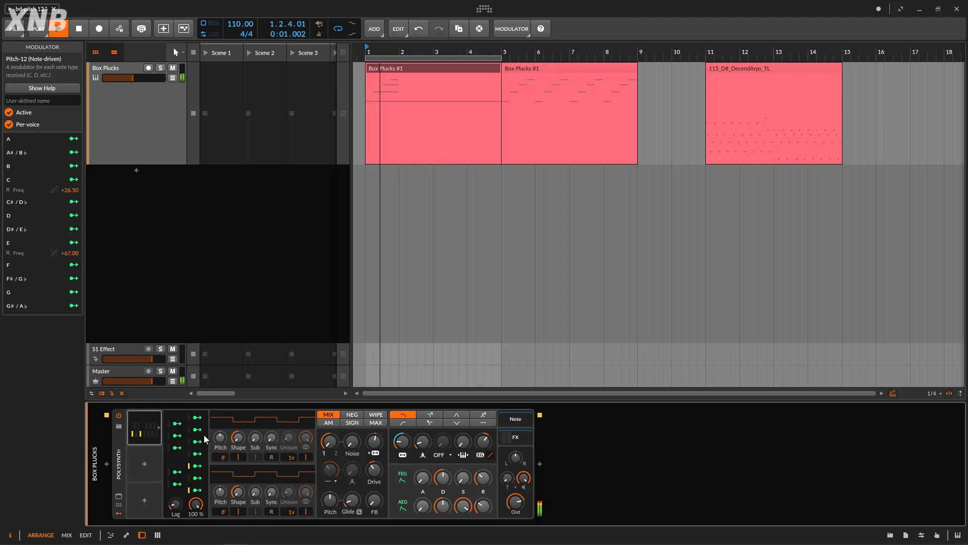
Audition the clip with the Pitch-12's per-voice modulation disabled, stop playback and enable per-voice again.
key(space)
click(9, 125)
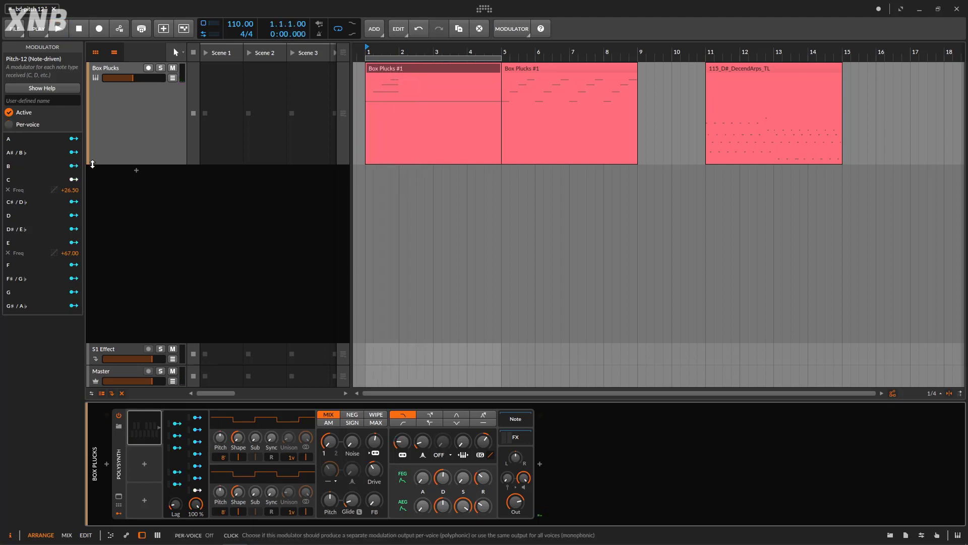
click(59, 30)
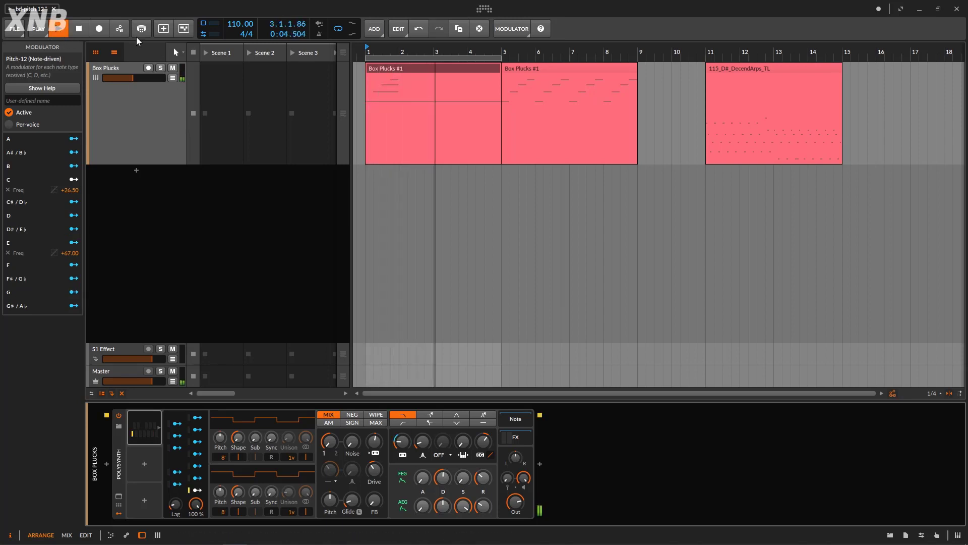
click(79, 29)
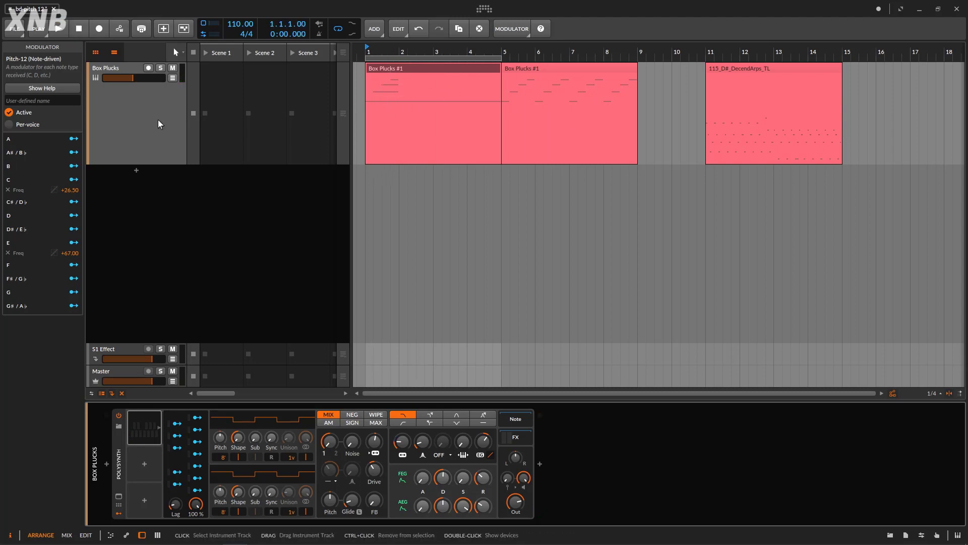
click(12, 125)
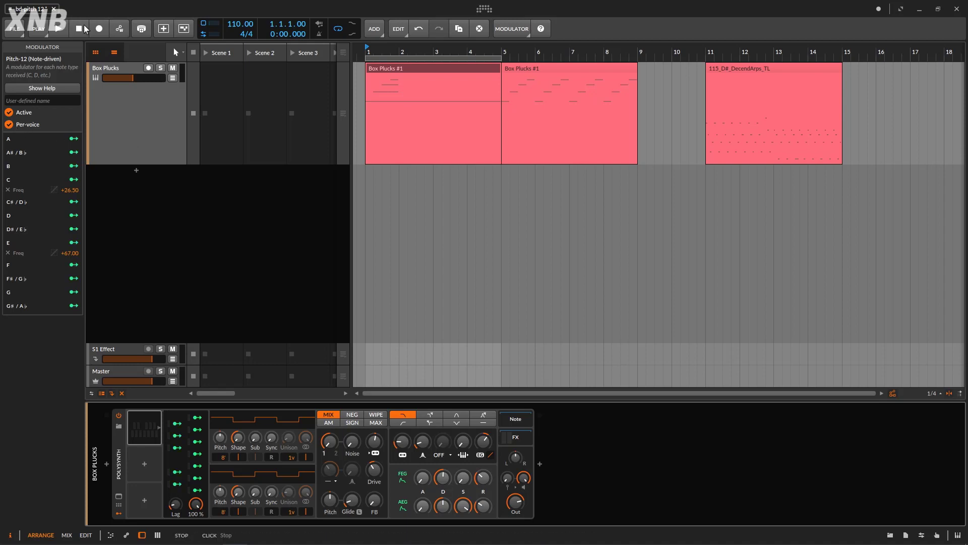
scroll(426, 214, down, 5)
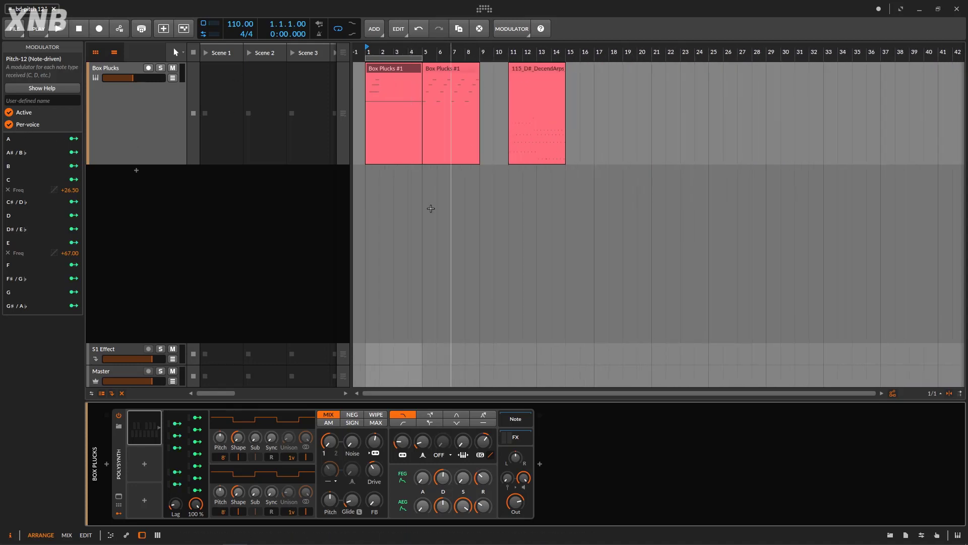